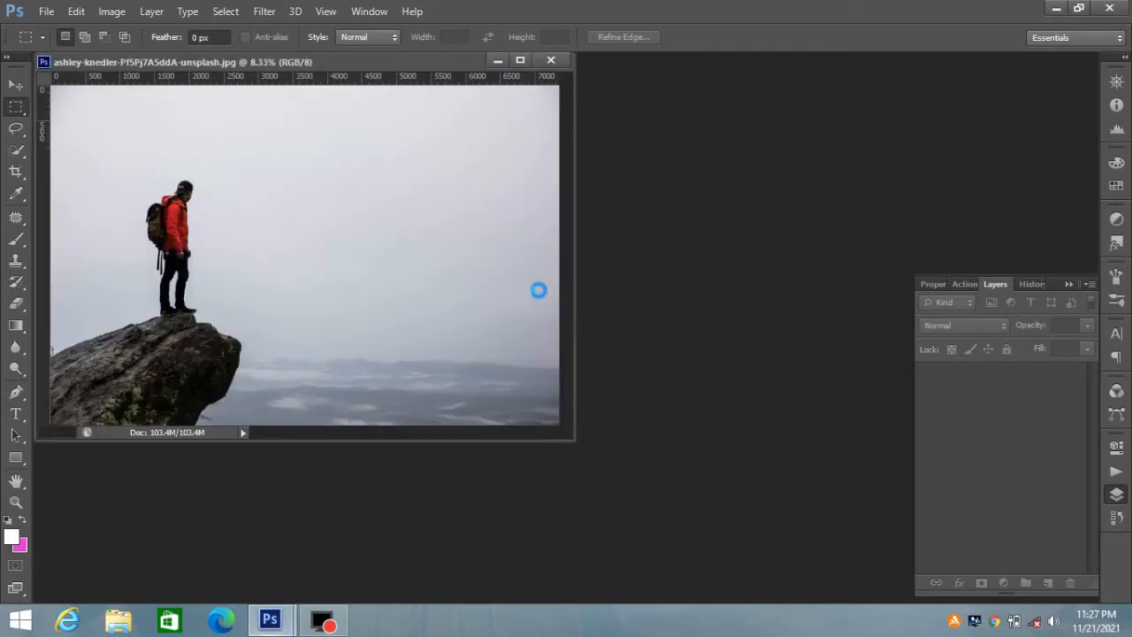
Step: Duplicate the photo's background layer and place a pure red (ff0000) solid colour fill layer directly beneath the copy
left_click_drag(389, 60, 569, 59)
left_click_drag(1014, 378, 1048, 583)
left_click(1005, 582)
left_click(1010, 220)
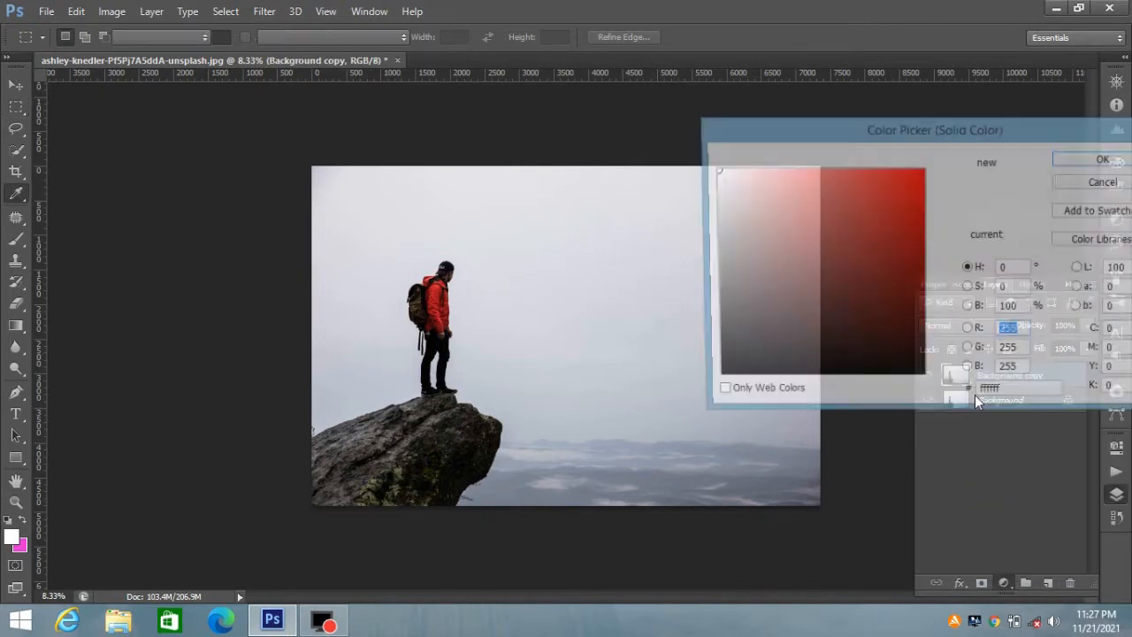
left_click(791, 191)
left_click_drag(832, 187, 936, 164)
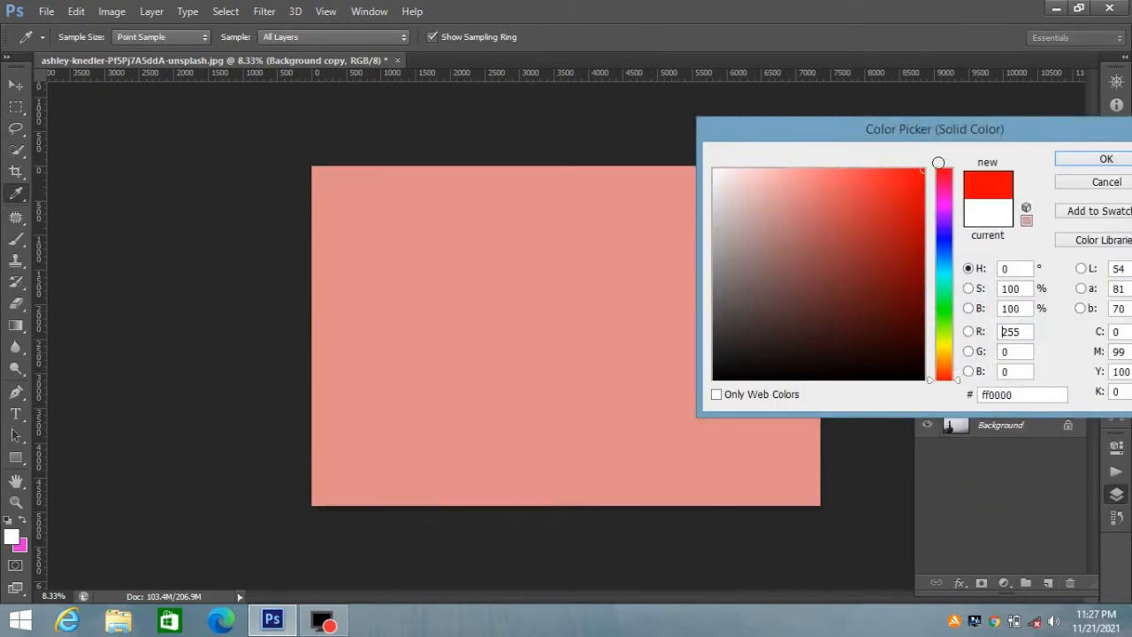
left_click(1105, 158)
left_click_drag(1033, 375, 1022, 412)
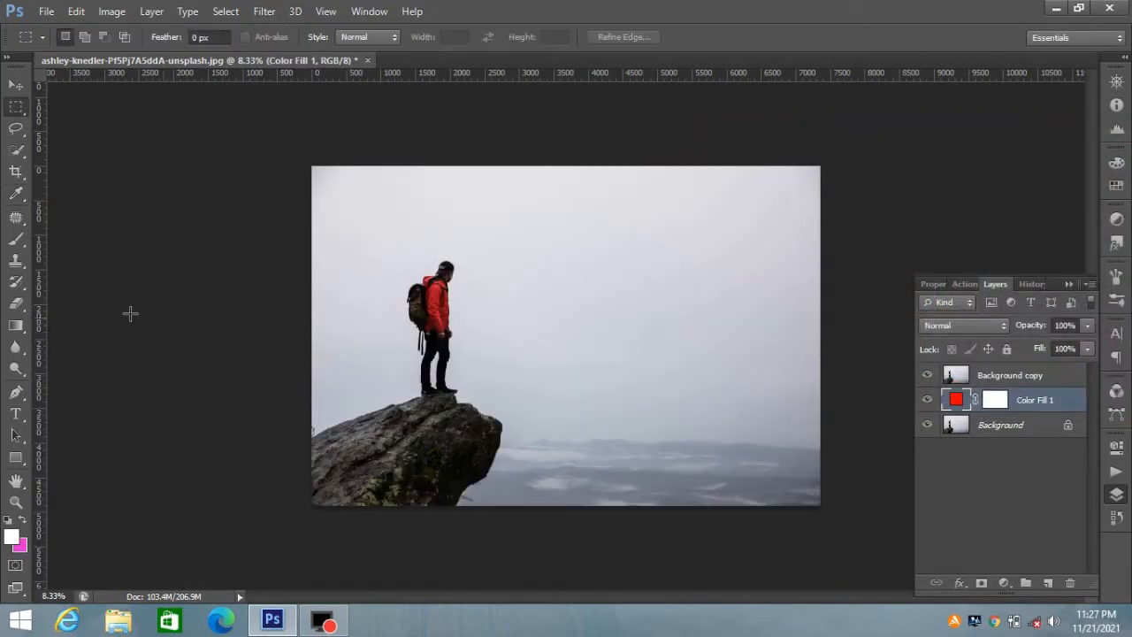
Step: Select the hiker from cap to shoes, including the backpack, using the Quick Selection tool with a 66 px brush
left_click(16, 149)
left_click(84, 147)
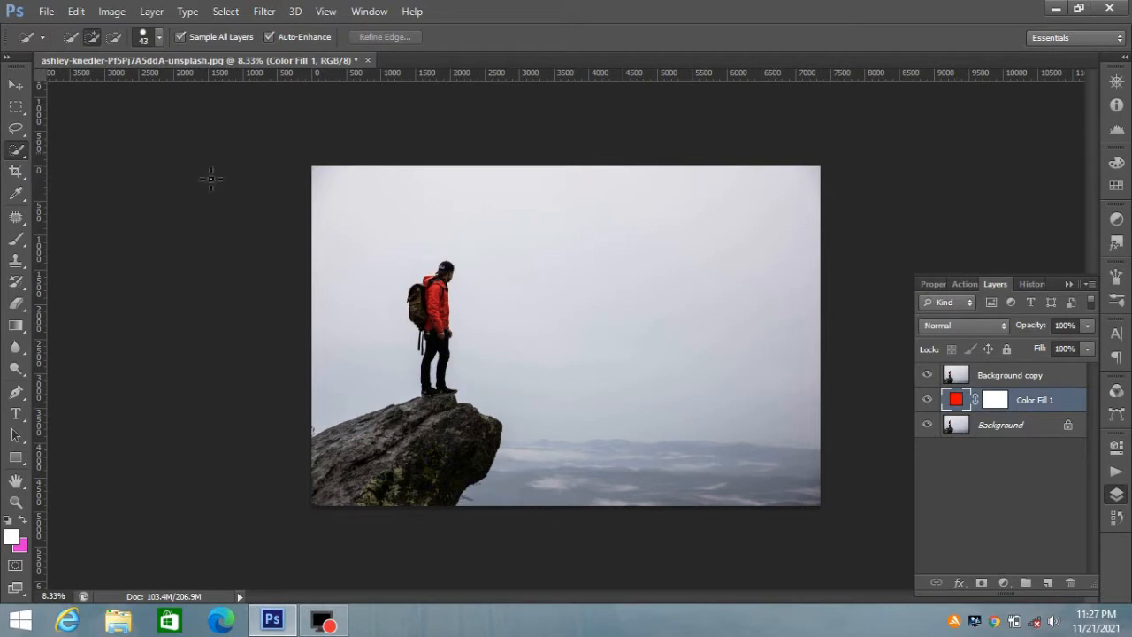
right_click(447, 313)
left_click(433, 271)
key("ctrl+plus")
key("ctrl+plus")
key("ctrl+plus")
mouse_move(353, 315)
left_mouse_down()
mouse_move(563, 302)
mouse_move(607, 314)
left_mouse_up()
left_click(157, 37)
left_click(119, 85)
mouse_move(465, 153)
left_mouse_down()
mouse_move(396, 195)
mouse_move(468, 350)
mouse_move(468, 558)
left_mouse_up()
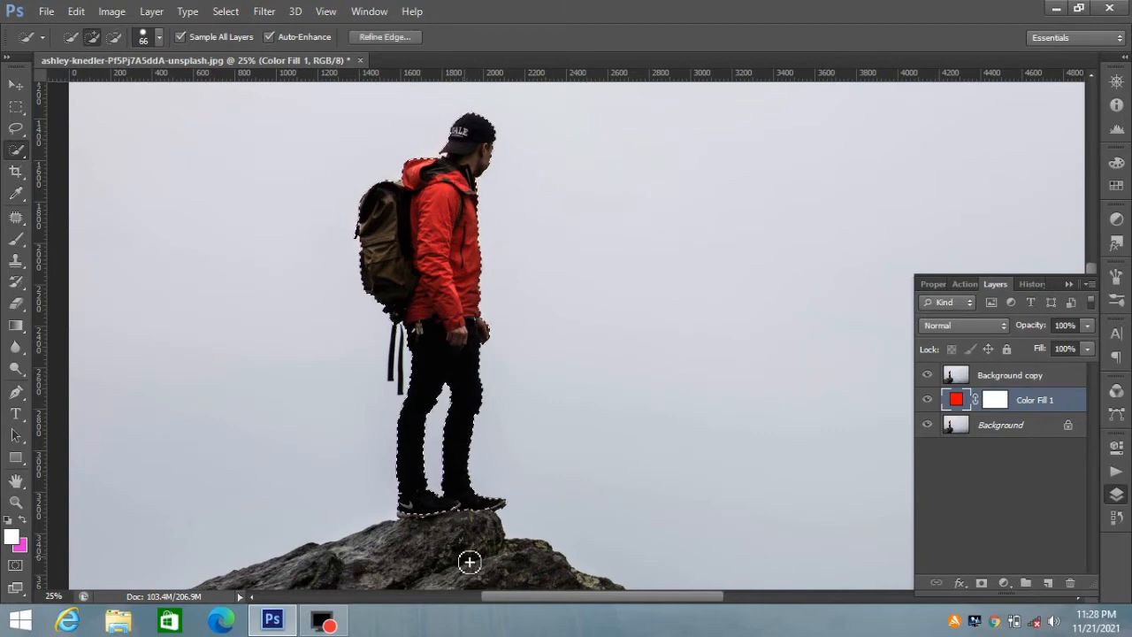
Step: Extend the quick selection over the whole rock beneath the hiker and check the selection edges up close
scroll(468, 558, "down", 5)
mouse_move(475, 410)
left_mouse_down()
mouse_move(634, 460)
mouse_move(468, 572)
mouse_move(468, 470)
left_mouse_up()
left_click_drag(553, 415, 725, 283)
mouse_move(297, 333)
left_mouse_down()
mouse_move(257, 327)
mouse_move(231, 512)
mouse_move(524, 498)
mouse_move(609, 452)
left_mouse_up()
key("ctrl+minus")
left_click_drag(775, 305, 690, 525)
key("ctrl+plus")
key("ctrl+plus")
key("ctrl+plus")
key("ctrl+plus")
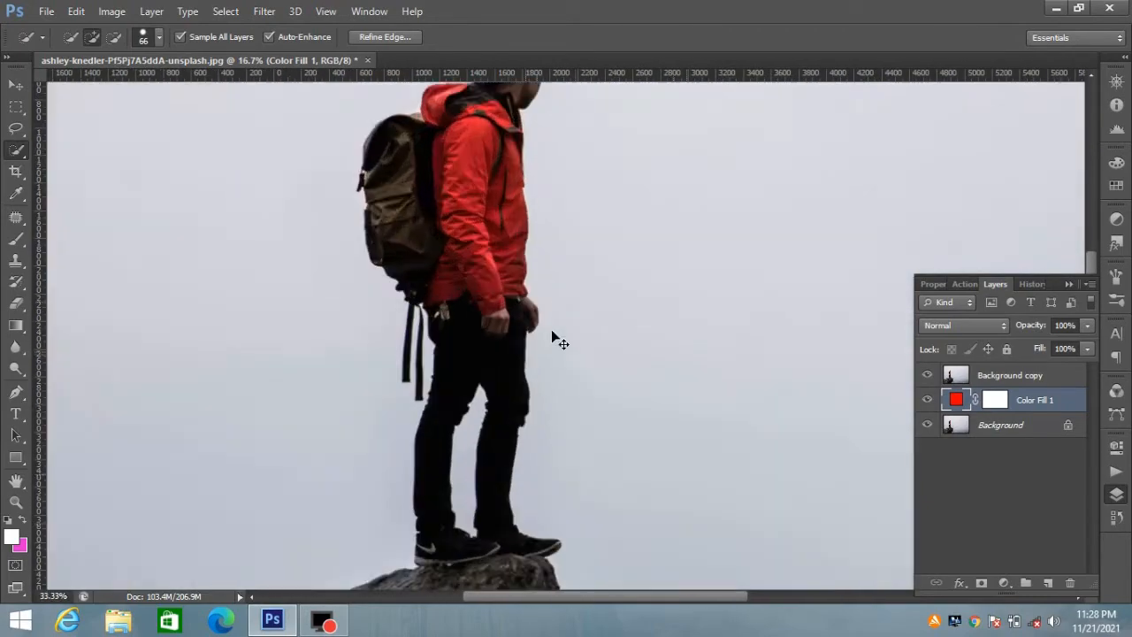
left_click_drag(519, 237, 611, 498)
left_click_drag(626, 225, 622, 426)
Step: Make the Background copy layer active and save the hiker and rock selection as a new unnamed channel
key("ctrl+minus")
key("ctrl+minus")
key("ctrl+minus")
key("alt+bracketright")
right_click(539, 255)
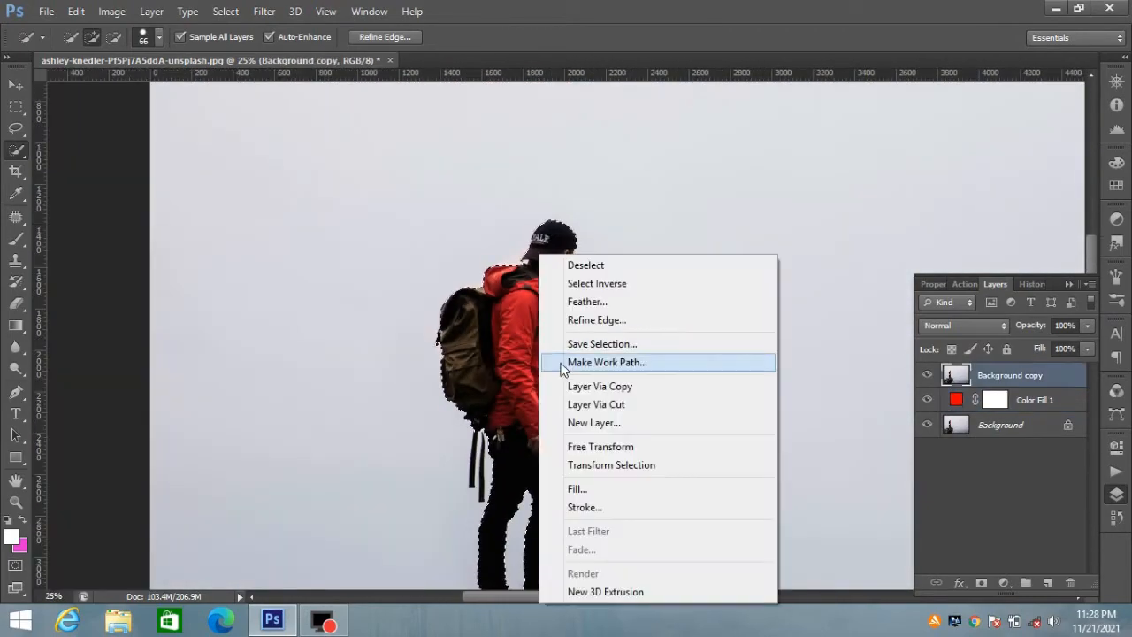
left_click(615, 349)
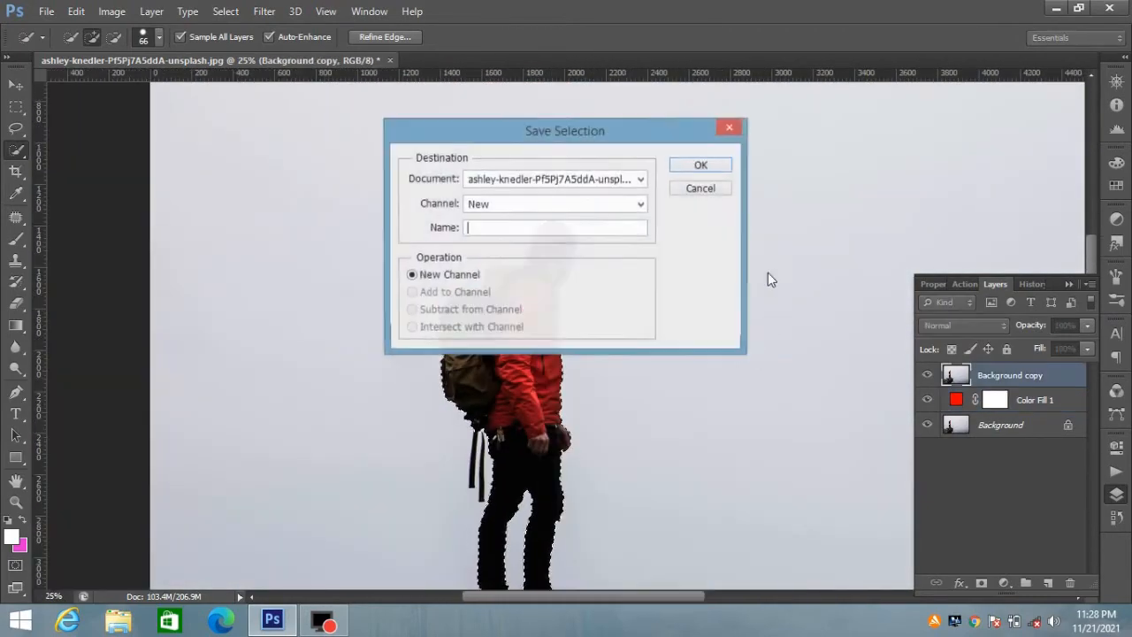
left_click(713, 166)
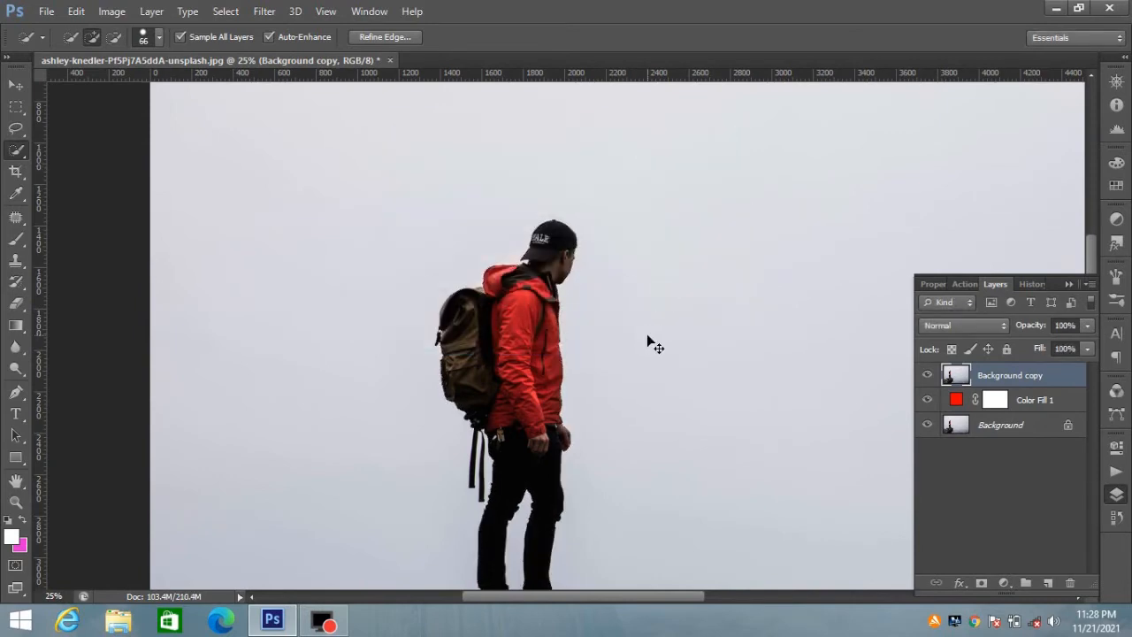
Step: Invert the selection and delete the sky and landscape around the hiker and rock on the Background copy layer
key("ctrl+minus")
left_click(225, 11)
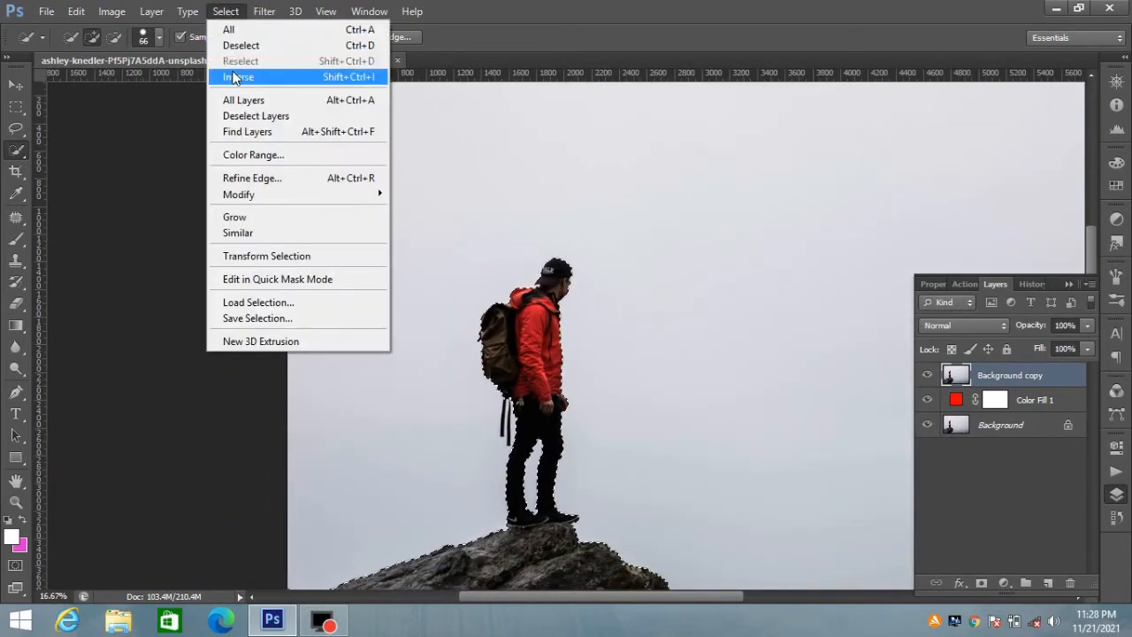
left_click(234, 80)
key("Delete")
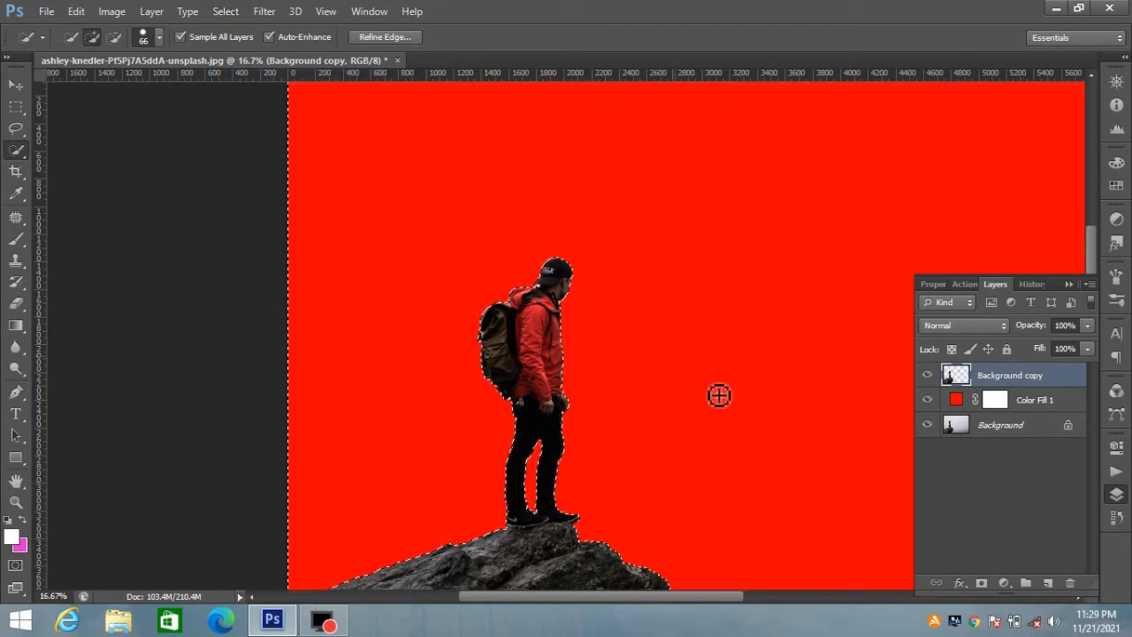
Step: Delete the original Background and red Color Fill 1 layers, and clear the selection
left_click_drag(986, 429, 1070, 583)
left_click_drag(1023, 409, 1071, 581)
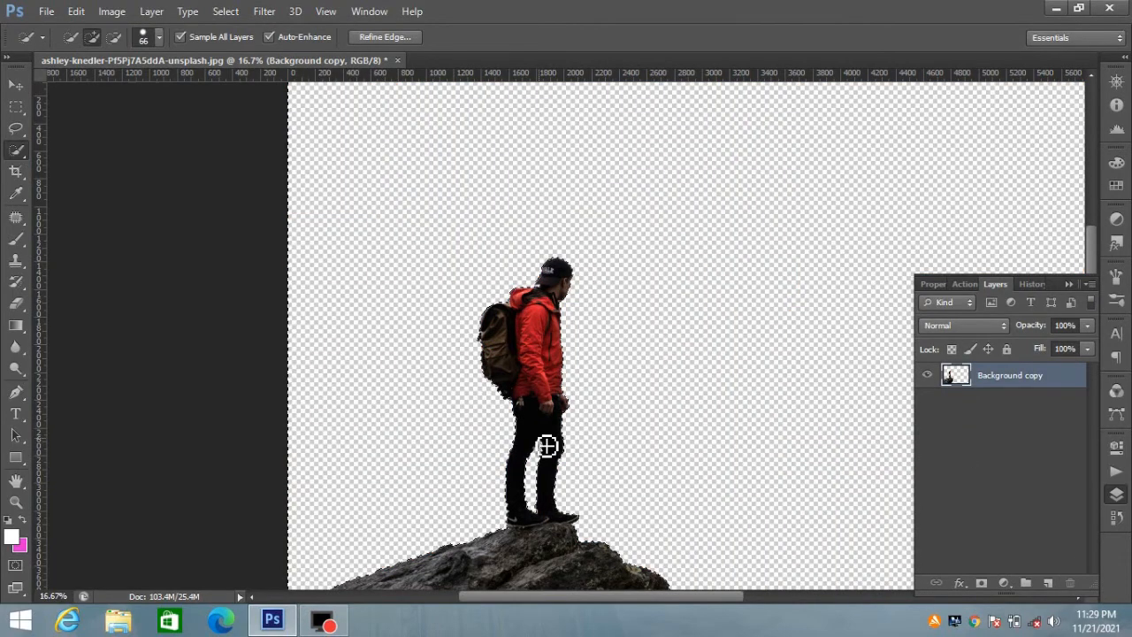
key("ctrl+minus")
key("ctrl+minus")
key("ctrl+a")
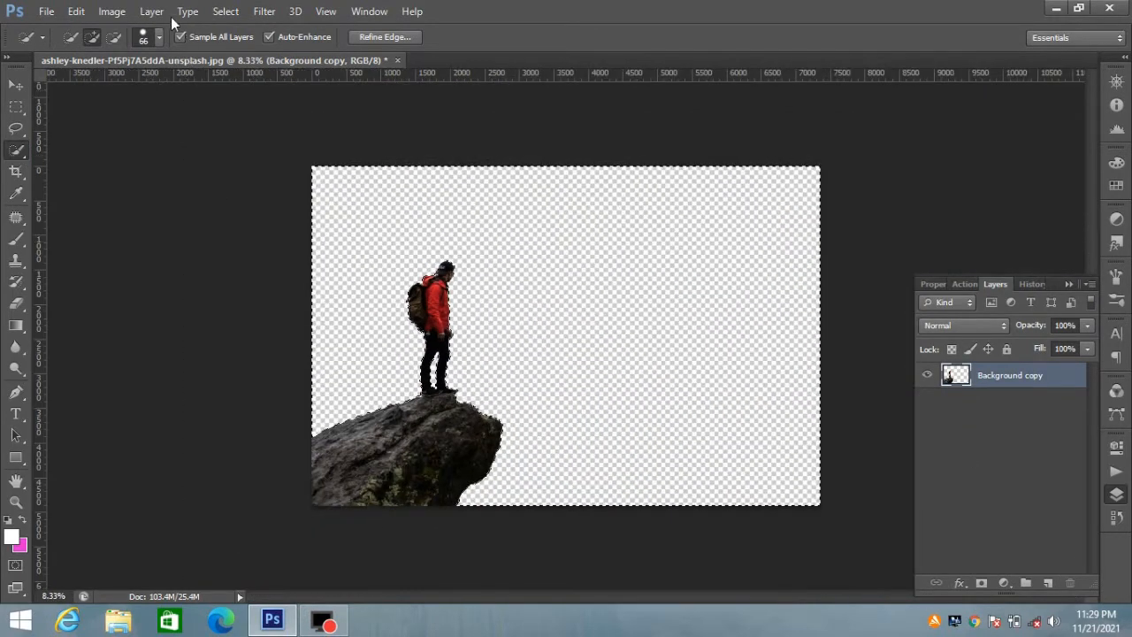
left_click(226, 10)
left_click(241, 45)
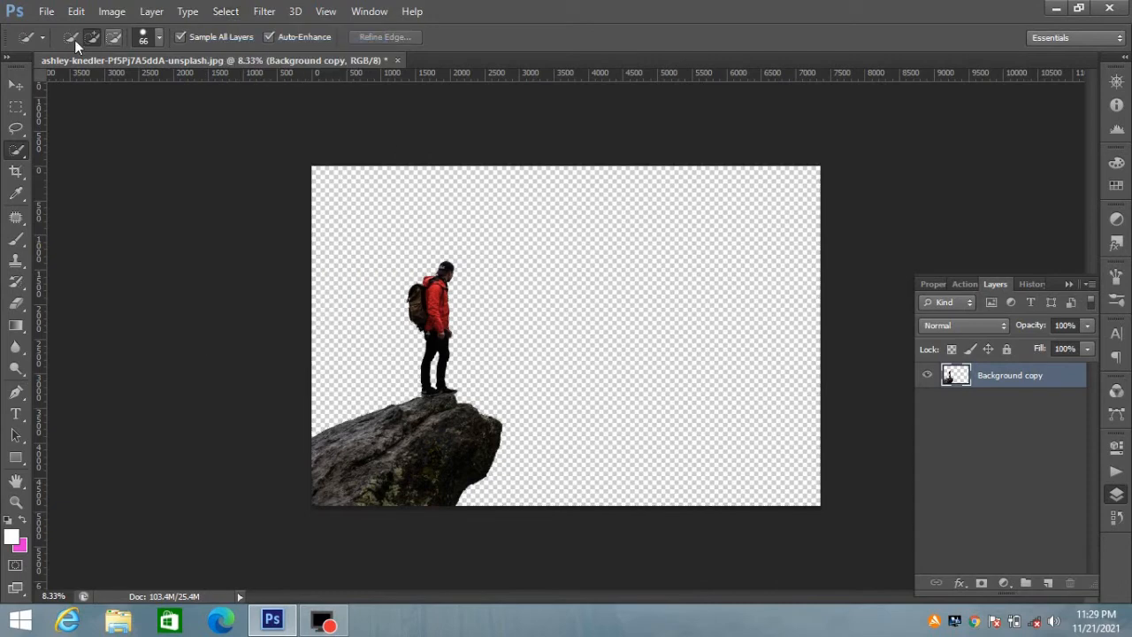
Step: Open the 6955 x 3110 aerial city JPEG from the work ps folder
left_click(46, 10)
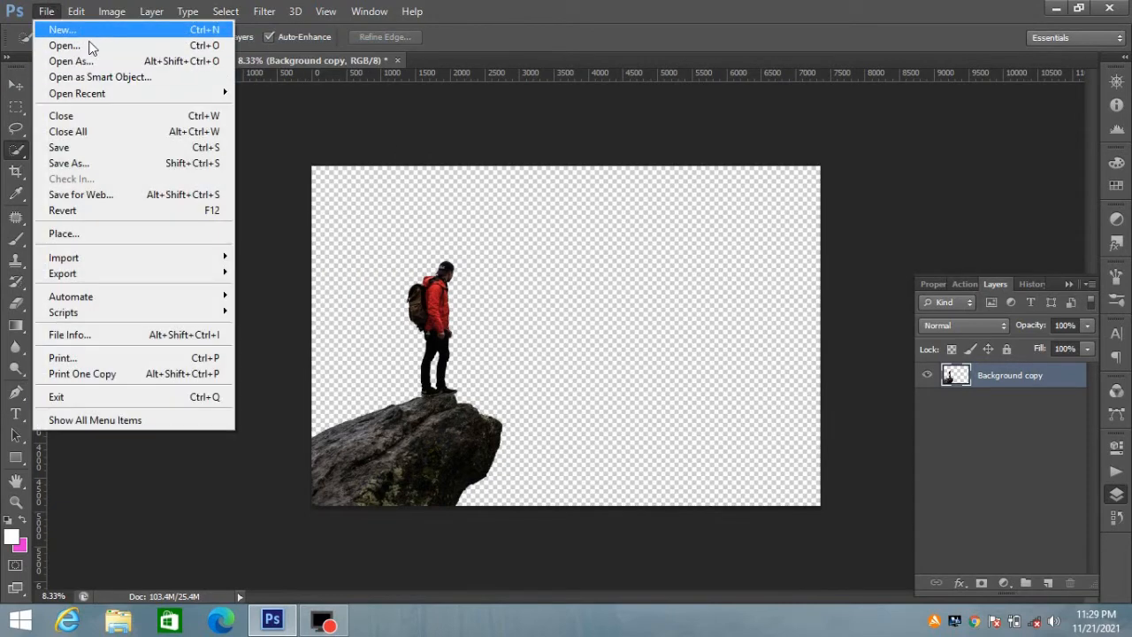
left_click(94, 44)
left_click(634, 305)
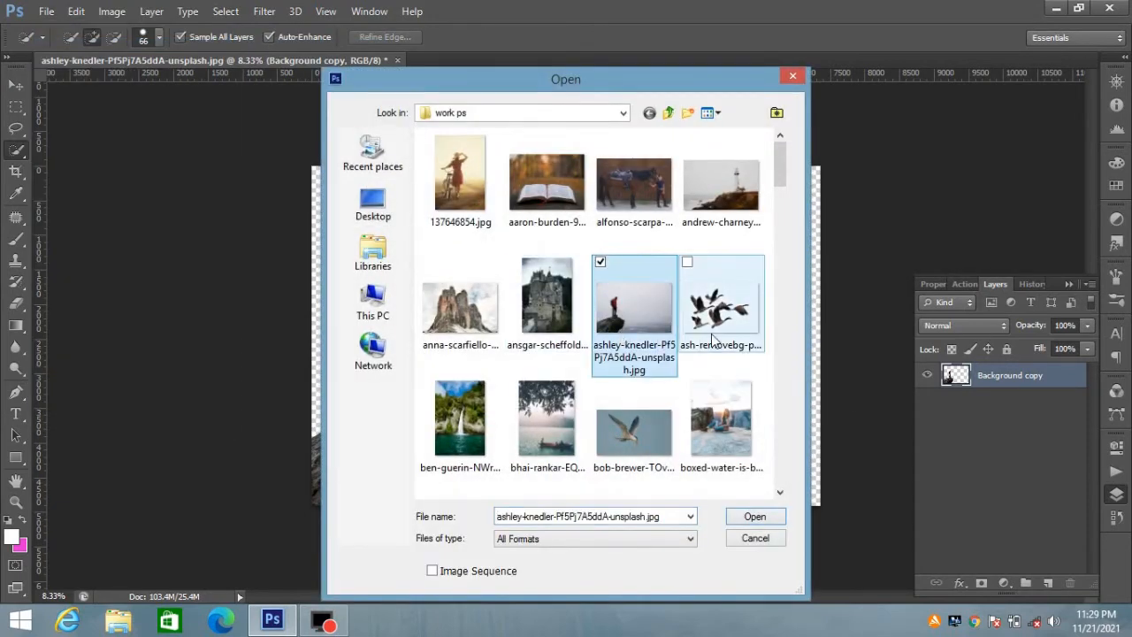
scroll(670, 356, "down", 3)
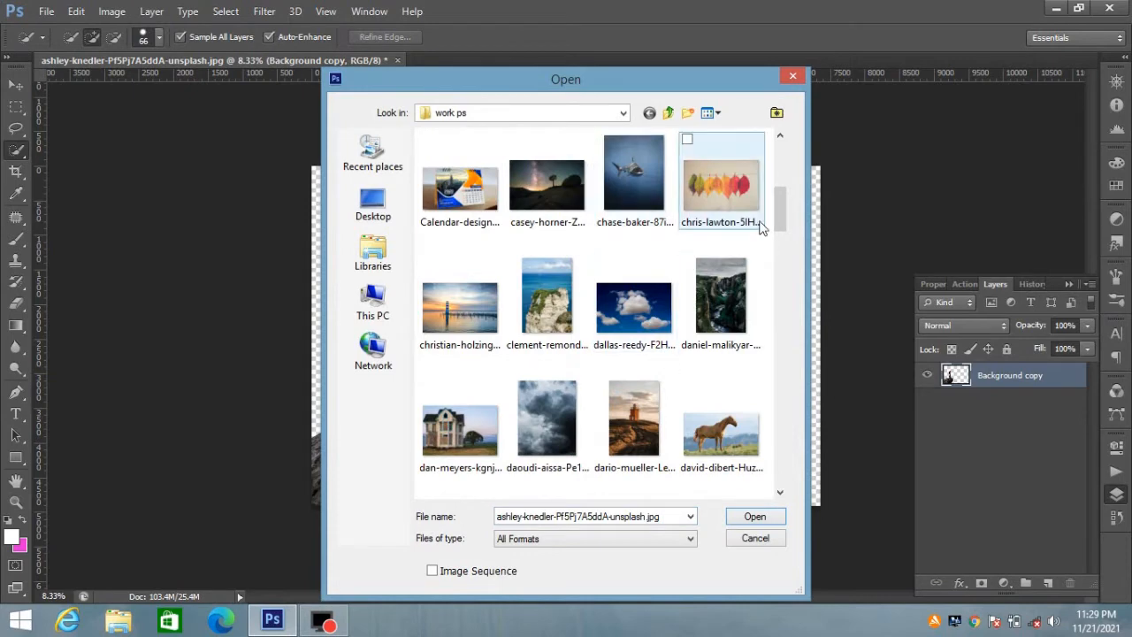
left_click_drag(783, 215, 738, 339)
left_click(669, 340)
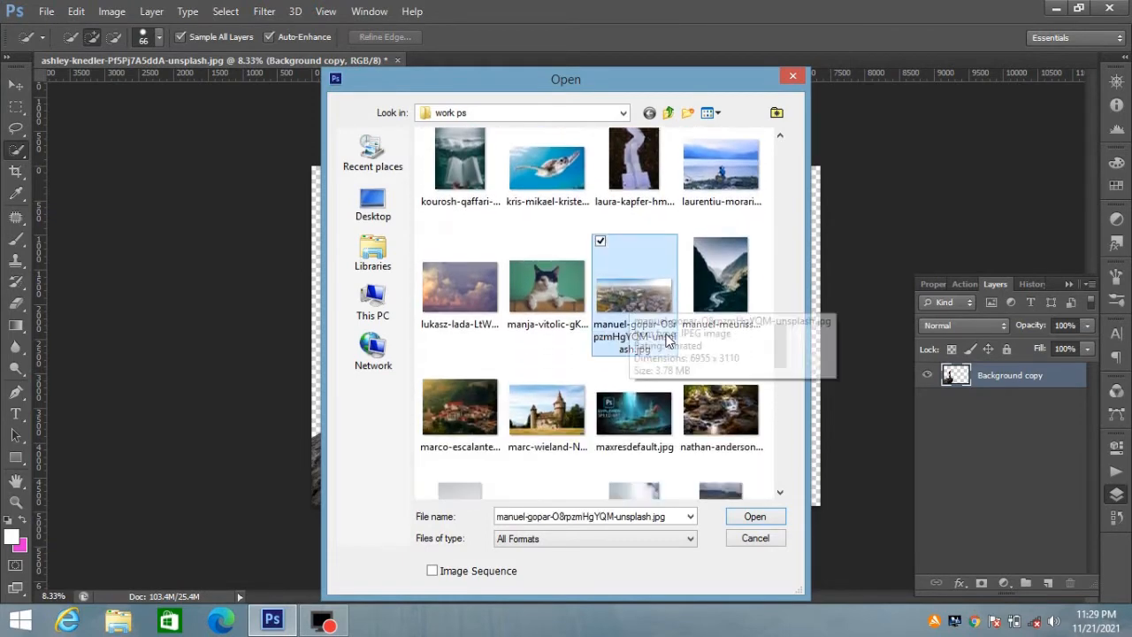
left_click(753, 516)
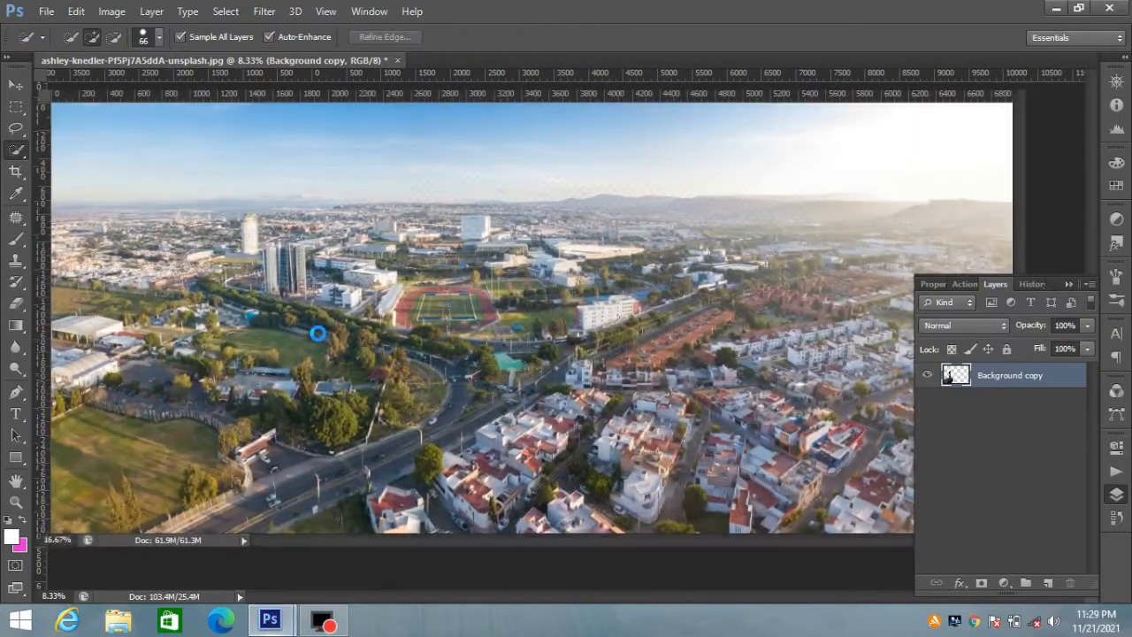
Step: Bring the city photo into the hiker document and scale it to 105.82% width and 104.63% height across the canvas's lower part
left_click_drag(597, 375, 563, 321)
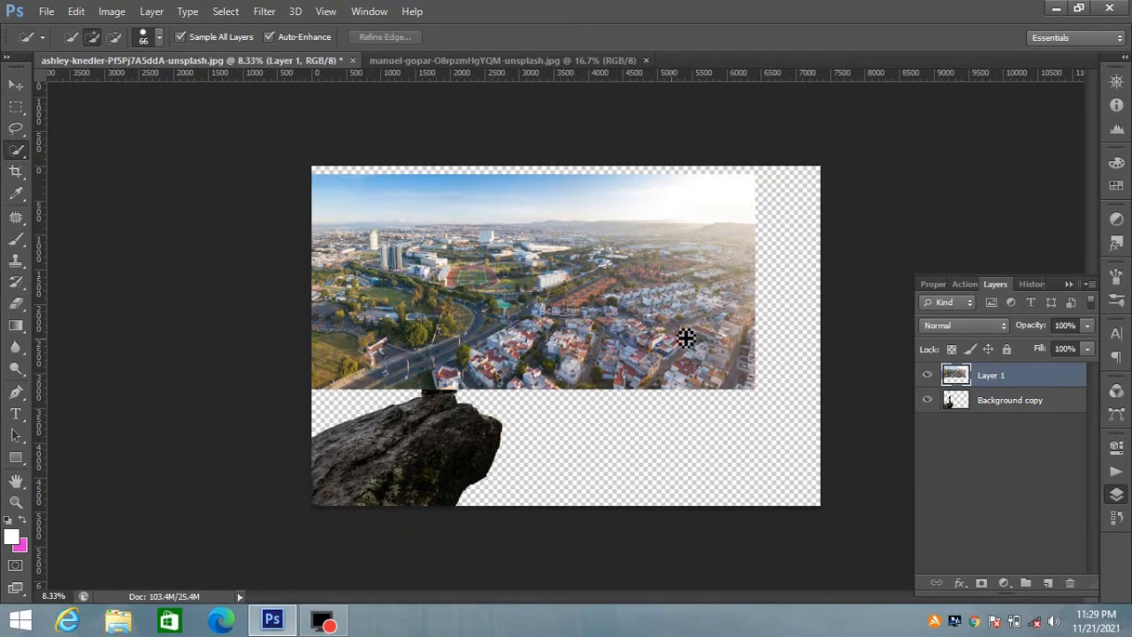
key("ctrl+t")
left_click_drag(607, 281, 644, 395)
left_click_drag(796, 399, 820, 399)
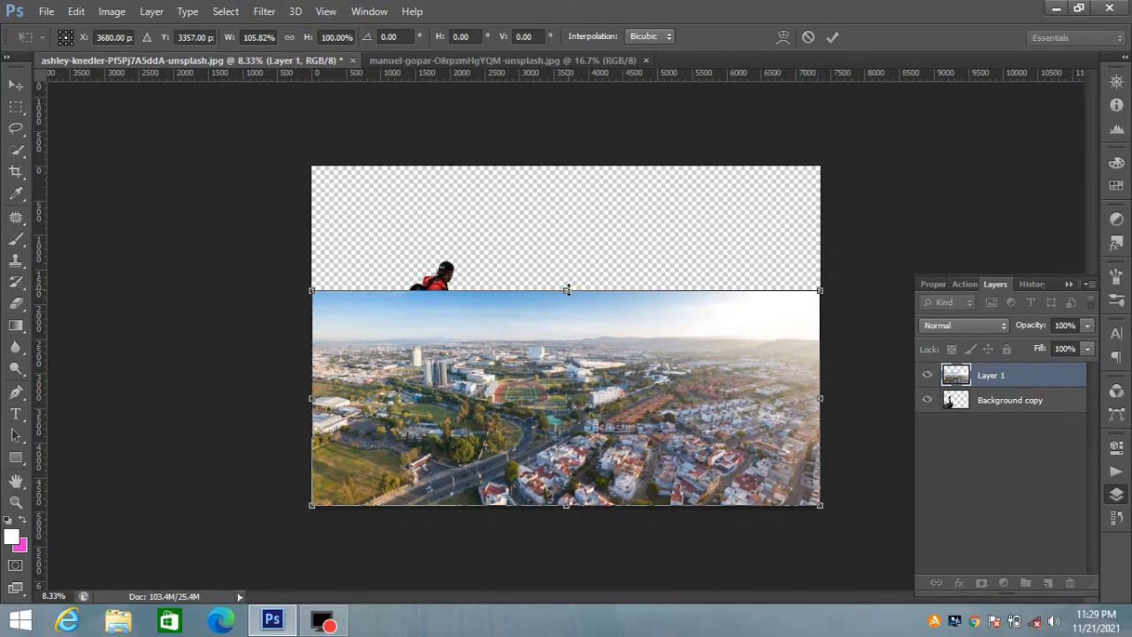
left_click_drag(566, 289, 567, 279)
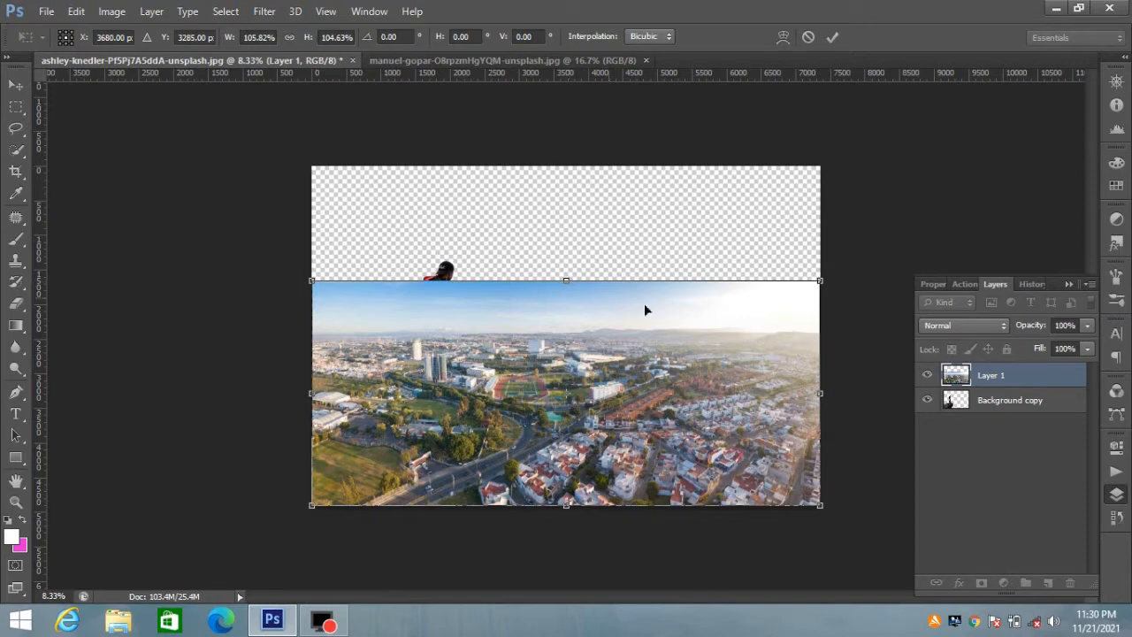
Step: Warp the city layer by pulling its four corners slightly outward, and place the layer beneath the hiker cutout
right_click(722, 399)
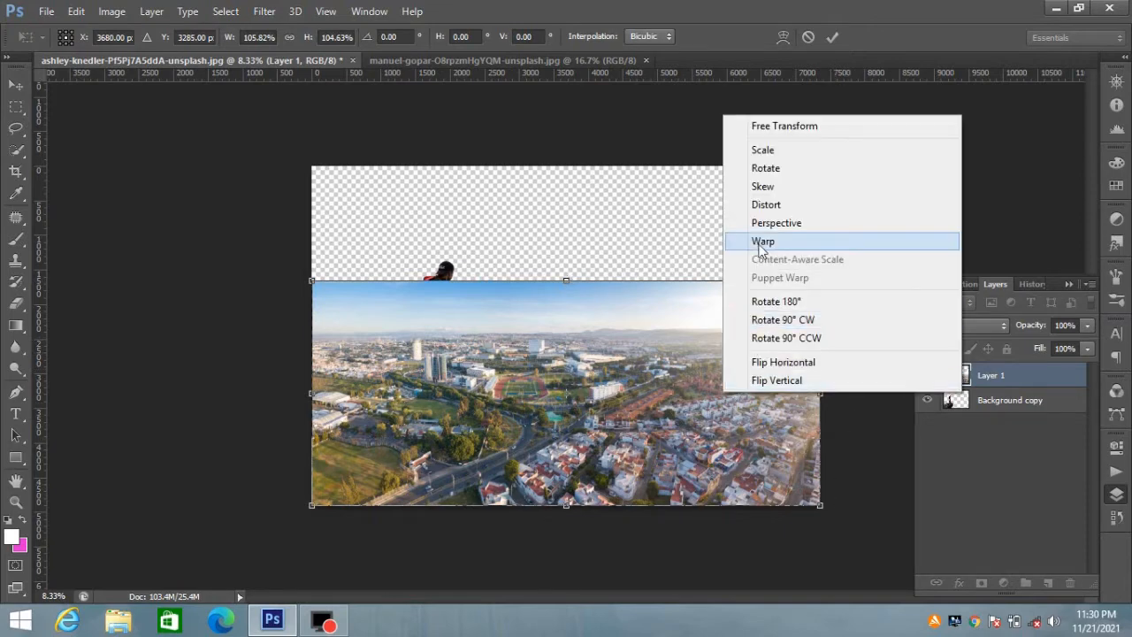
left_click(767, 242)
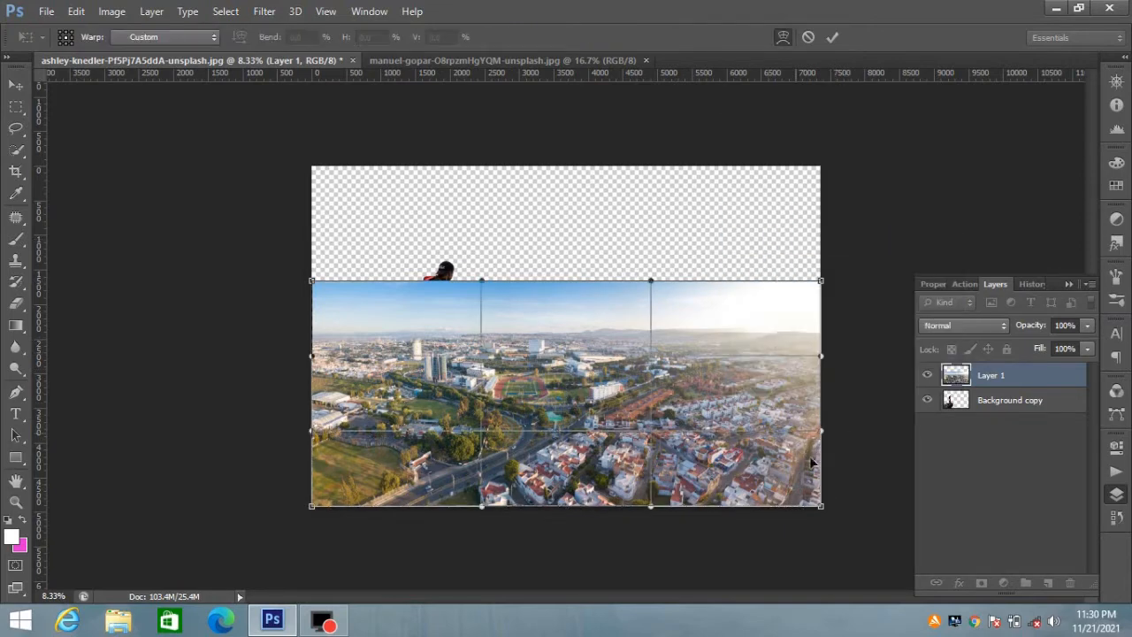
left_click_drag(825, 513, 839, 519)
left_click_drag(316, 510, 304, 513)
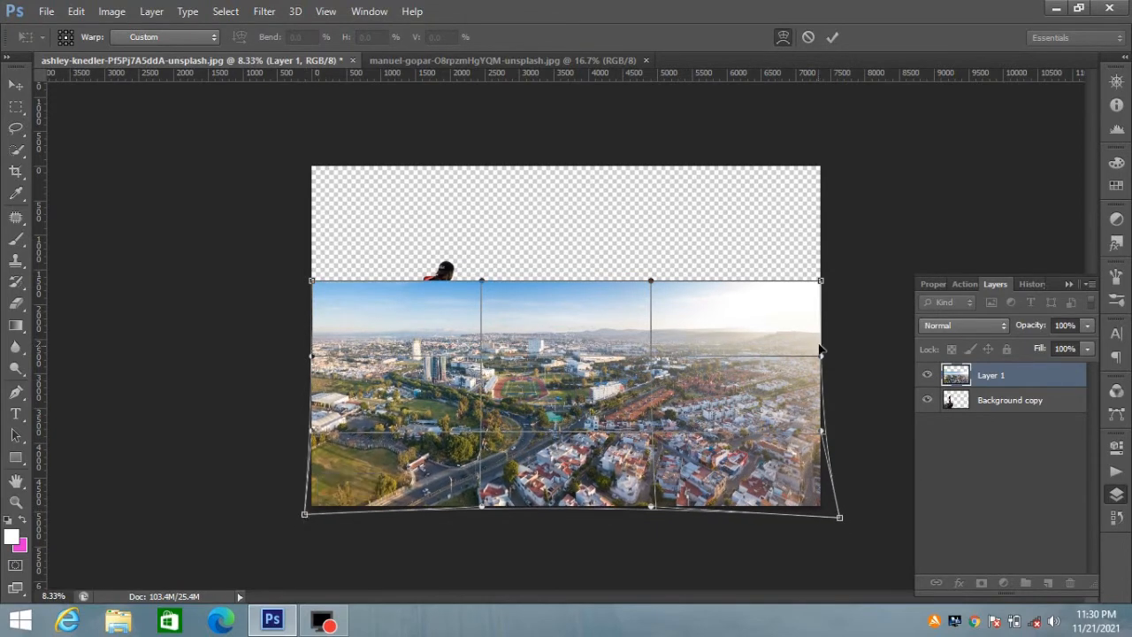
left_click_drag(820, 283, 856, 280)
left_click_drag(312, 283, 292, 283)
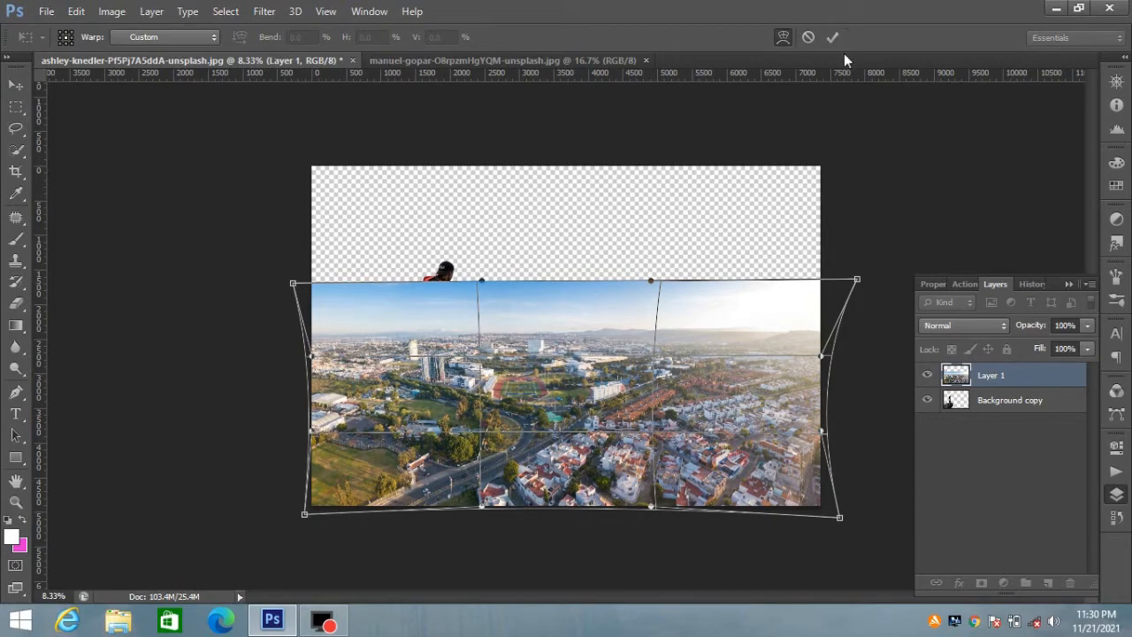
left_click(832, 37)
key("w")
left_click_drag(999, 375, 1038, 416)
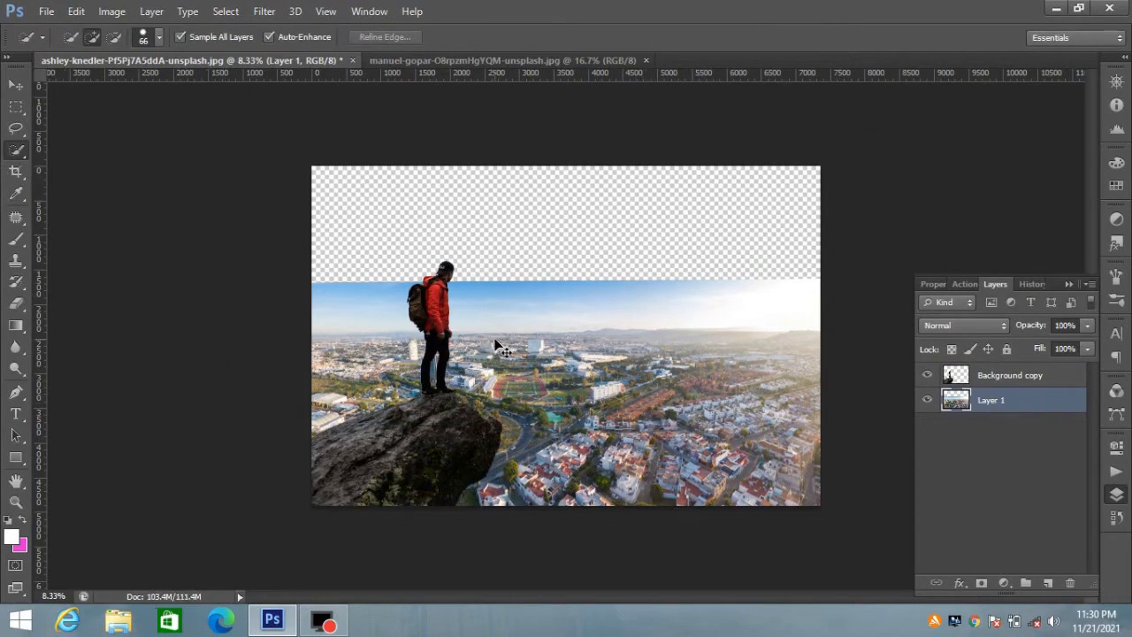
Step: Erase the sky above the city on Layer 1 around and beyond the hiker, using a soft eraser enlarged to 463 px
key("ctrl+plus")
key("e")
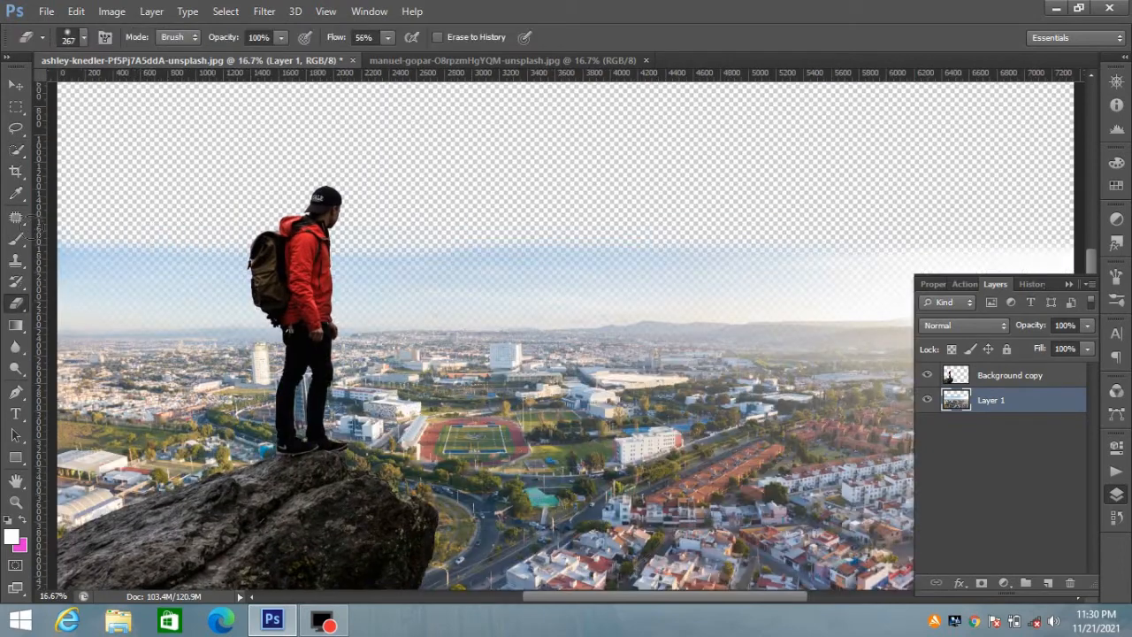
mouse_move(74, 254)
left_mouse_down()
mouse_move(138, 265)
mouse_move(69, 287)
mouse_move(129, 292)
mouse_move(167, 258)
mouse_move(232, 255)
left_mouse_up()
right_click(94, 268)
left_click_drag(246, 309, 259, 308)
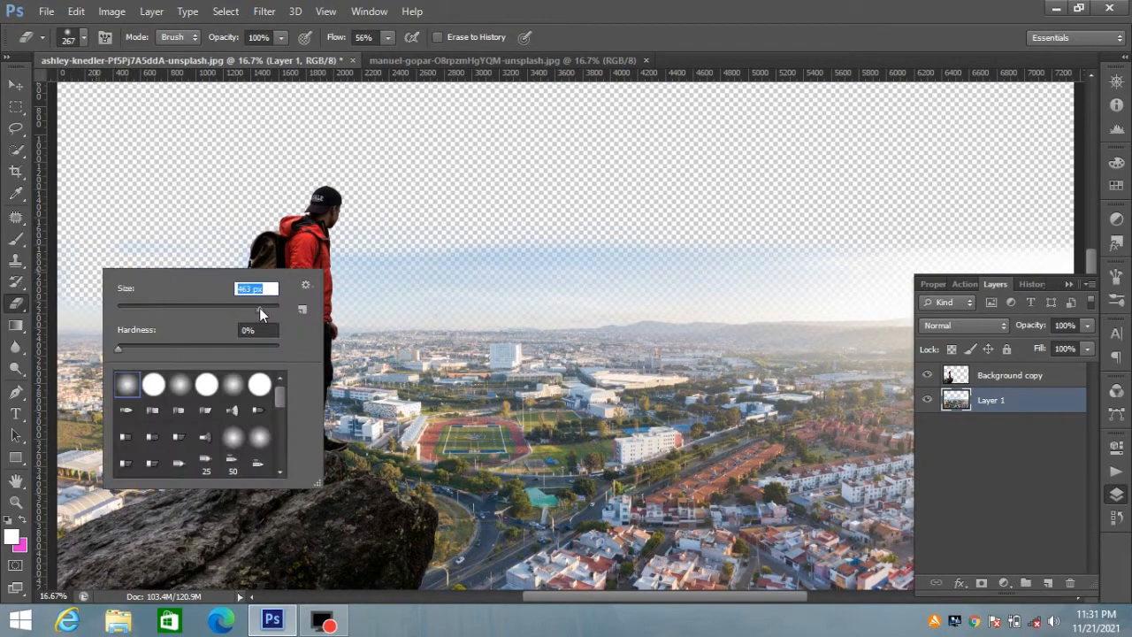
left_click(66, 265)
mouse_move(74, 279)
left_mouse_down()
mouse_move(243, 266)
mouse_move(248, 222)
left_mouse_up()
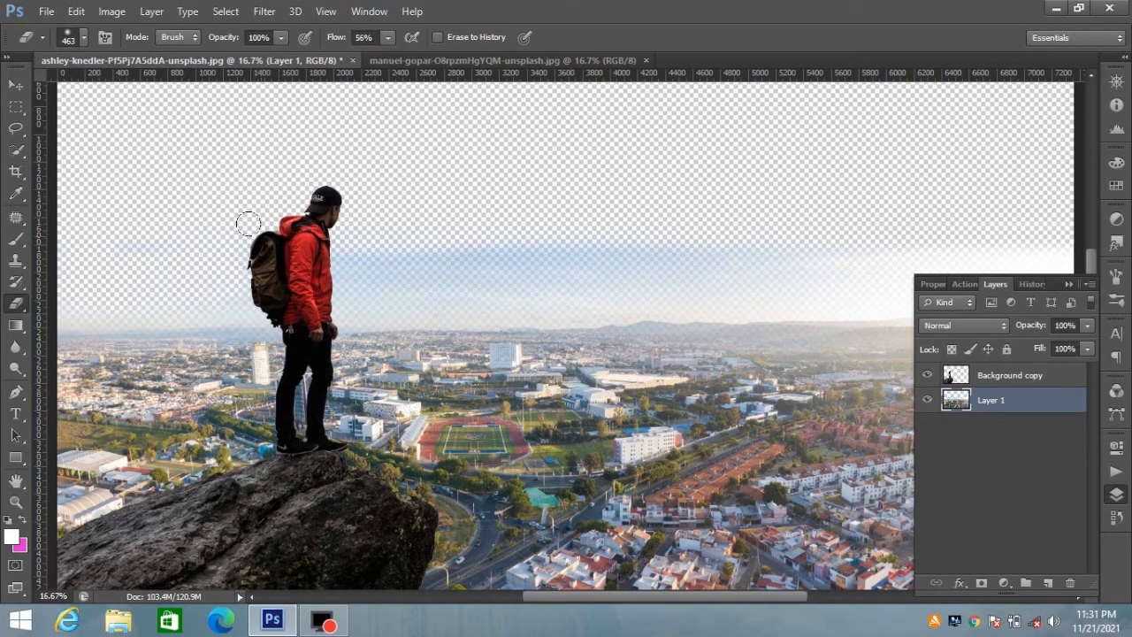
mouse_move(338, 286)
left_mouse_down()
mouse_move(397, 250)
mouse_move(516, 267)
mouse_move(748, 240)
mouse_move(343, 242)
mouse_move(516, 245)
left_mouse_up()
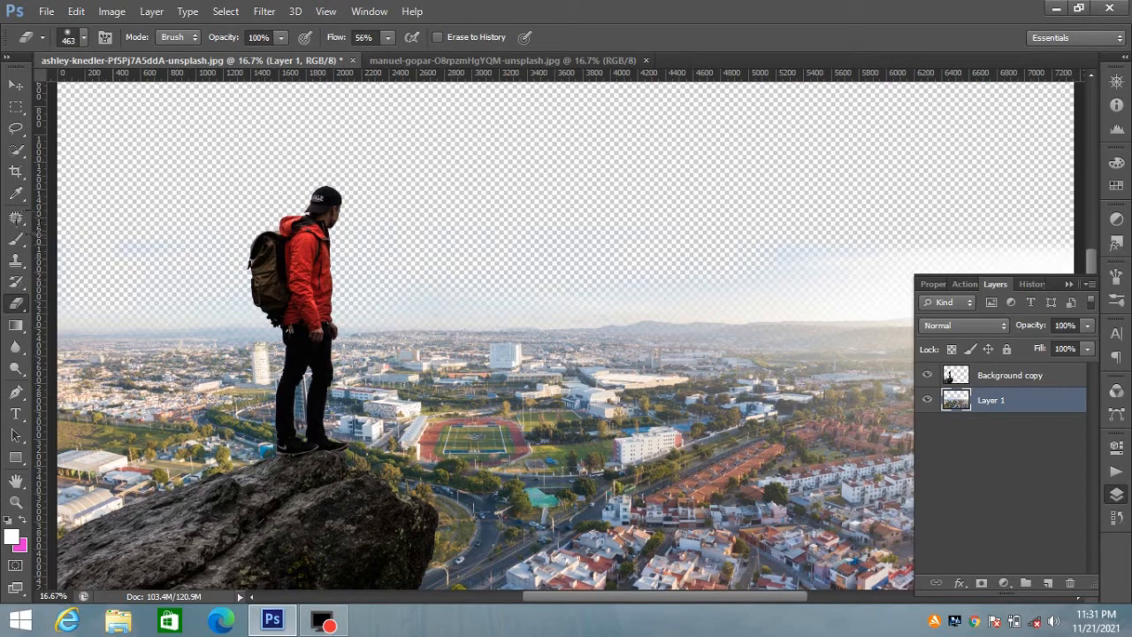
mouse_move(754, 261)
left_mouse_down()
mouse_move(958, 245)
mouse_move(515, 289)
mouse_move(198, 281)
left_mouse_up()
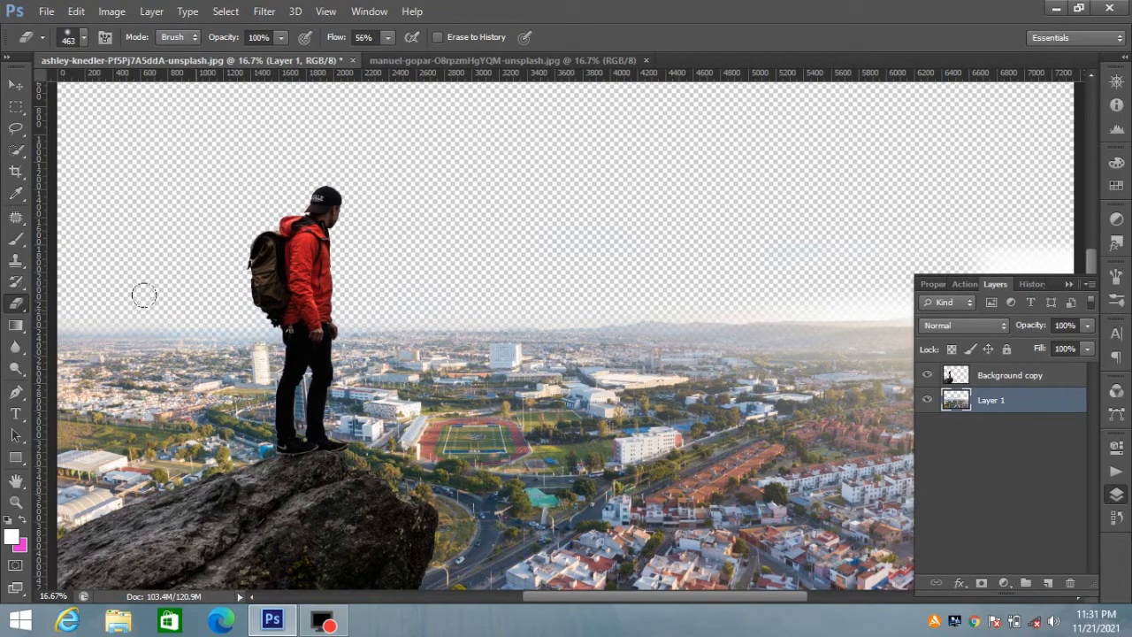
Step: Erase the remaining sky and haze above the hills on the city layer's right side, softening the horizon edge
key("space")
left_click_drag(588, 318, 205, 299)
mouse_move(428, 275)
left_mouse_down()
mouse_move(674, 260)
mouse_move(599, 264)
mouse_move(606, 241)
mouse_move(675, 241)
left_mouse_up()
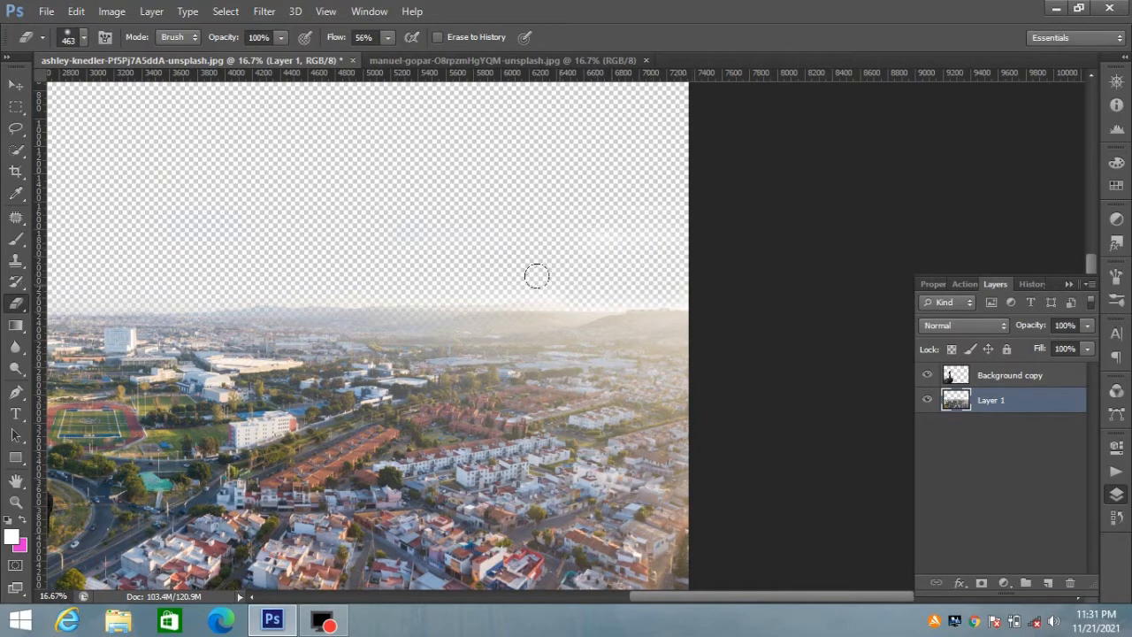
mouse_move(445, 279)
left_mouse_down()
mouse_move(296, 295)
mouse_move(212, 279)
left_mouse_up()
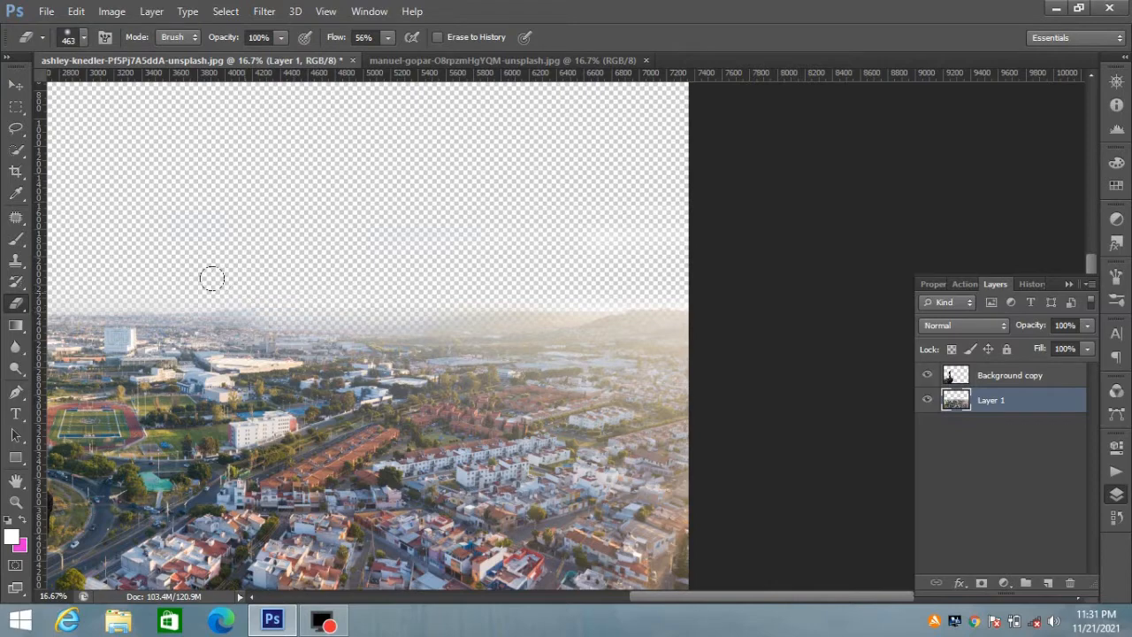
mouse_move(119, 276)
left_mouse_down()
mouse_move(204, 287)
mouse_move(264, 259)
mouse_move(482, 263)
left_mouse_up()
key("ctrl+r")
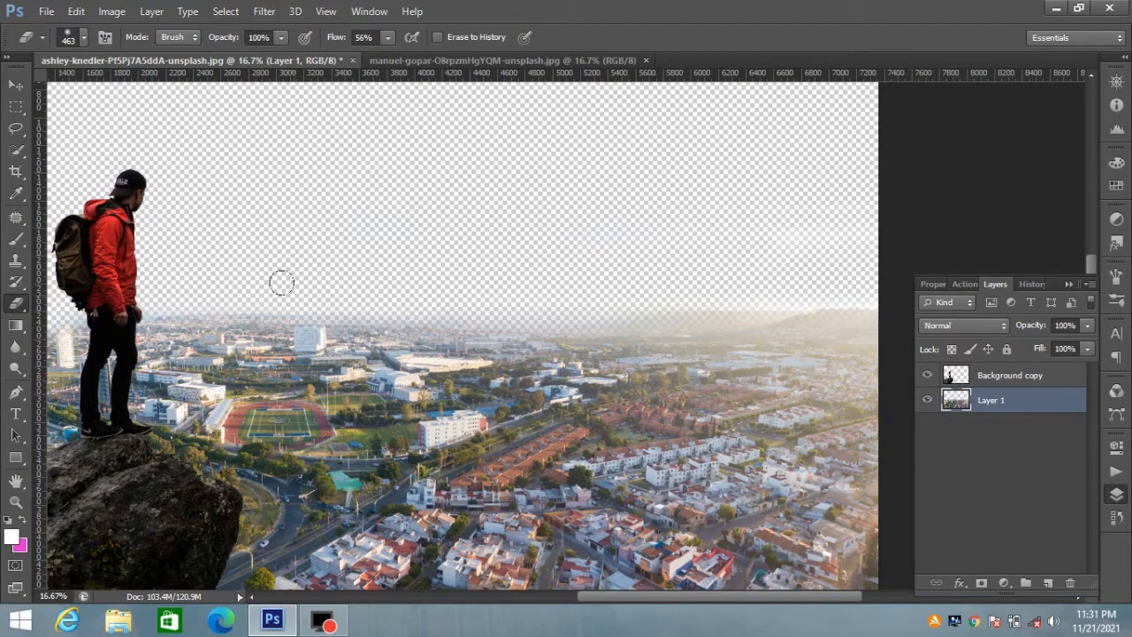
Step: Open the portrait photo of dark storm clouds from the work ps folder
key("ctrl+minus")
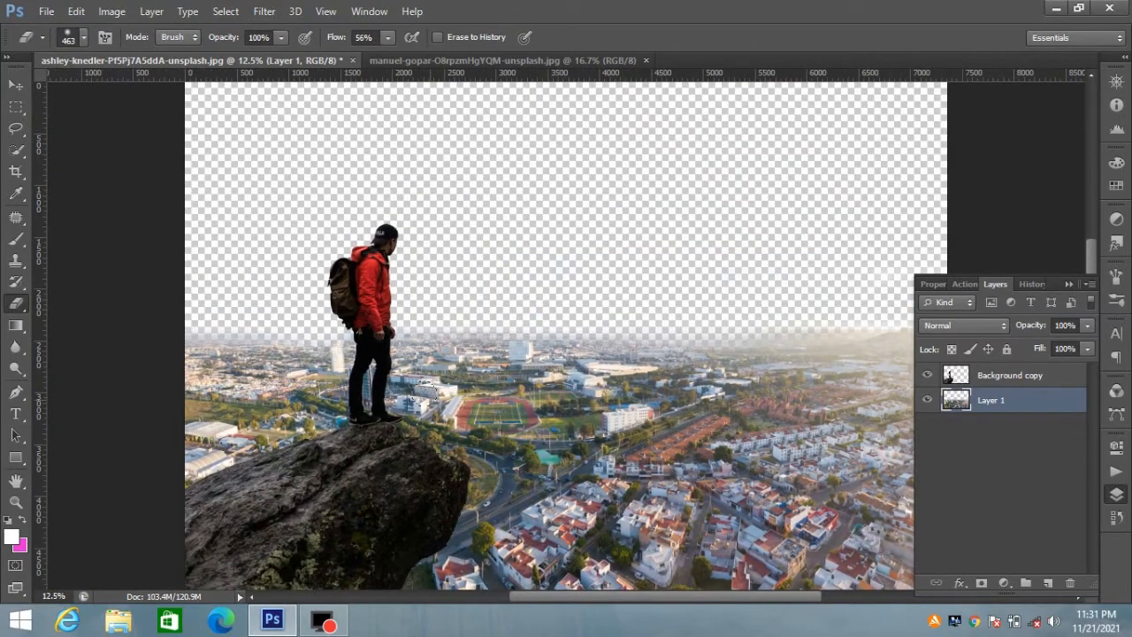
key("ctrl+minus")
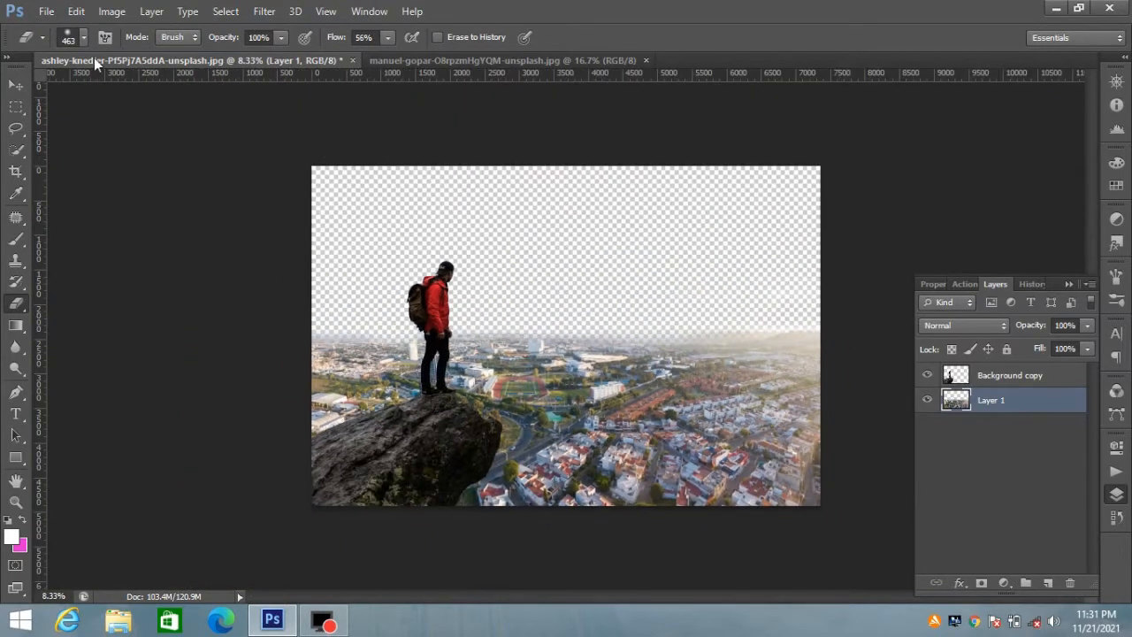
left_click(48, 11)
left_click(40, 46)
left_click(634, 312)
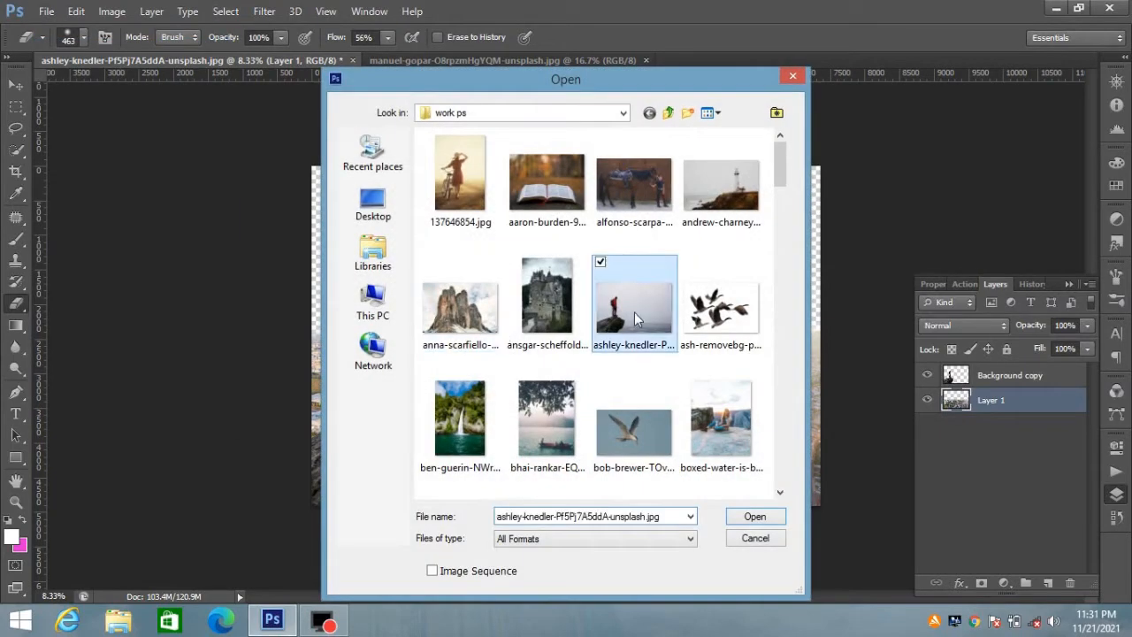
scroll(642, 311, "down", 2)
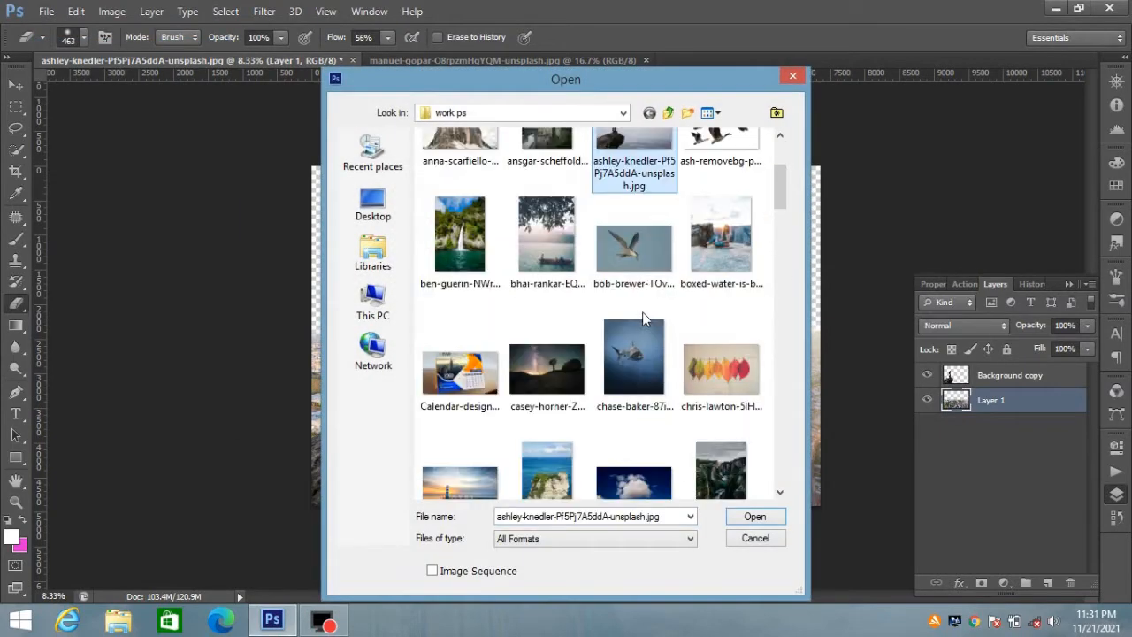
mouse_move(779, 223)
left_mouse_down()
mouse_move(784, 262)
mouse_move(783, 243)
left_mouse_up()
left_click(546, 252)
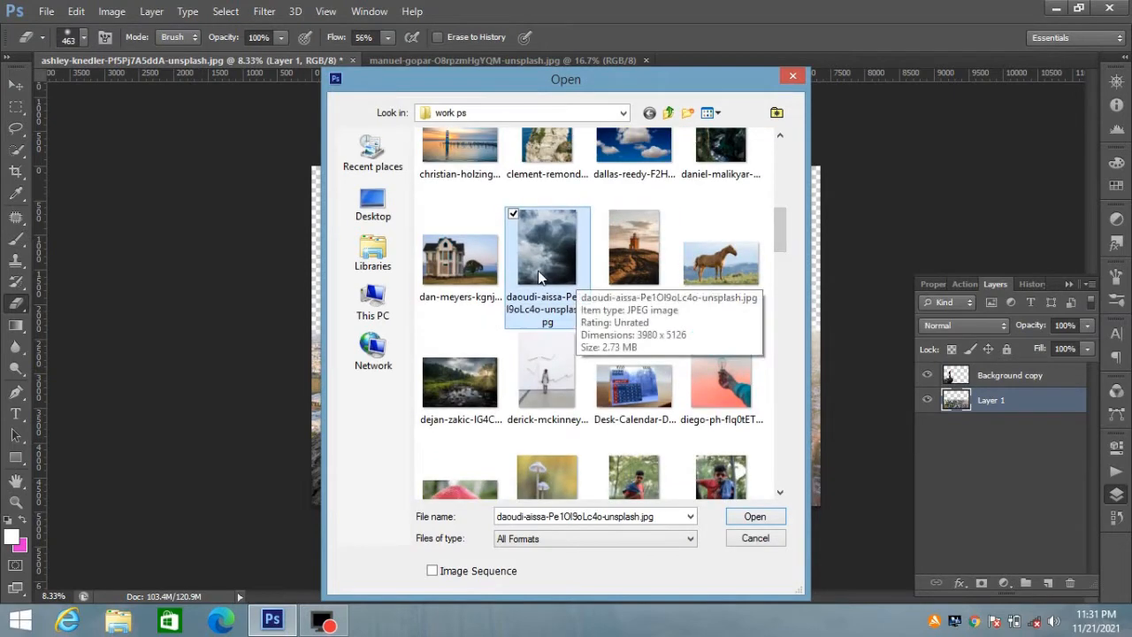
left_click(751, 514)
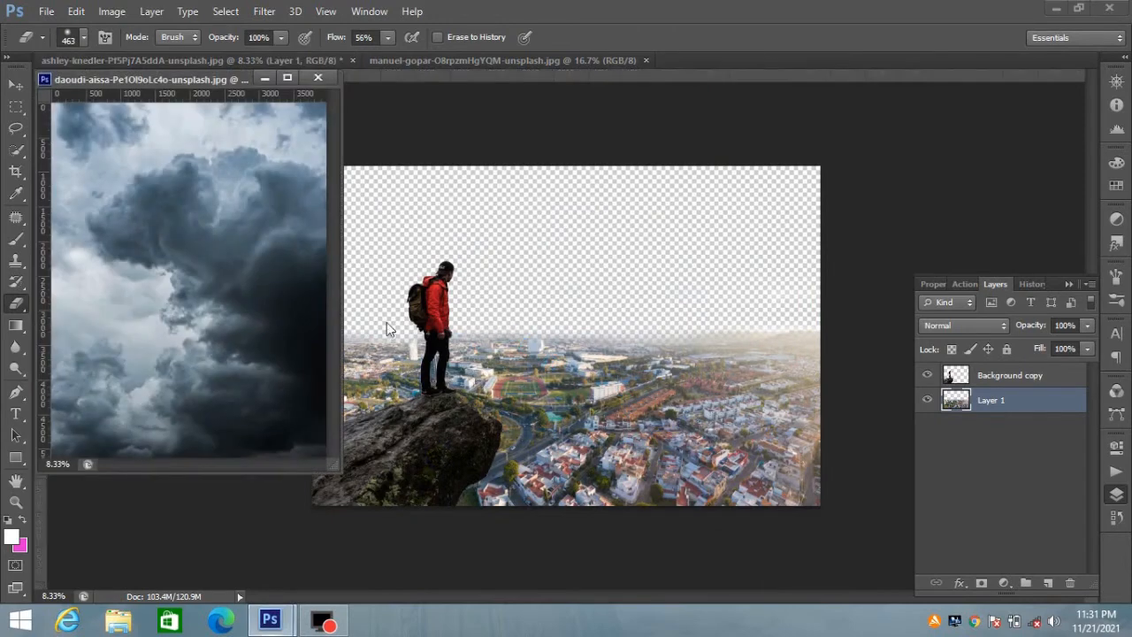
Step: Bring the storm-cloud photo into the hiker document as a layer, and close the cloud and city source images
left_click_drag(222, 293, 559, 322)
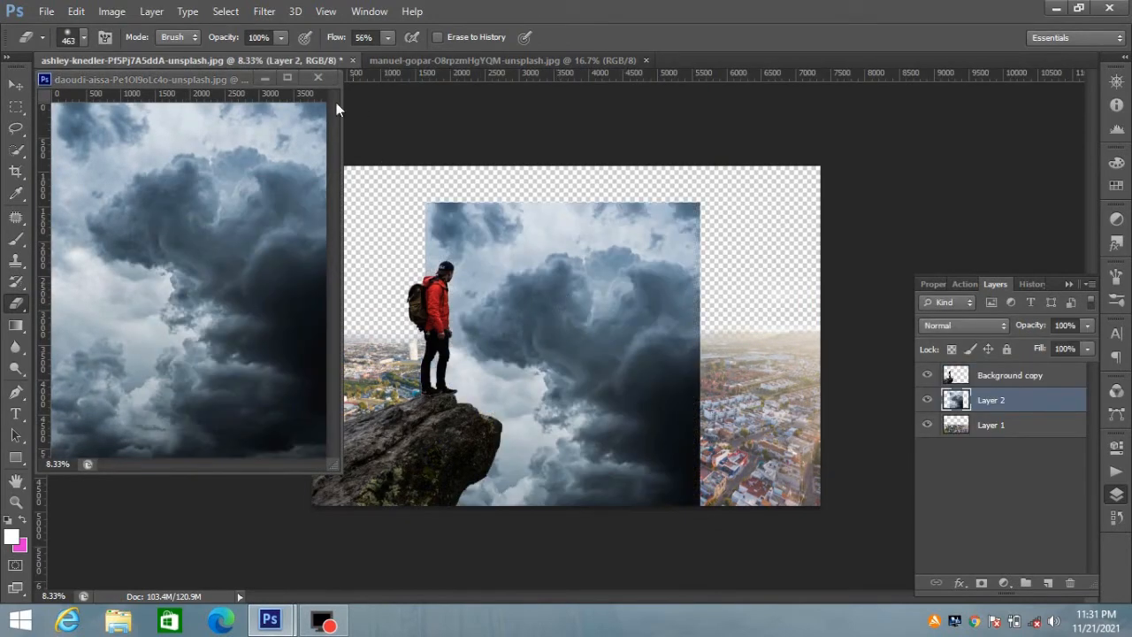
left_click(318, 78)
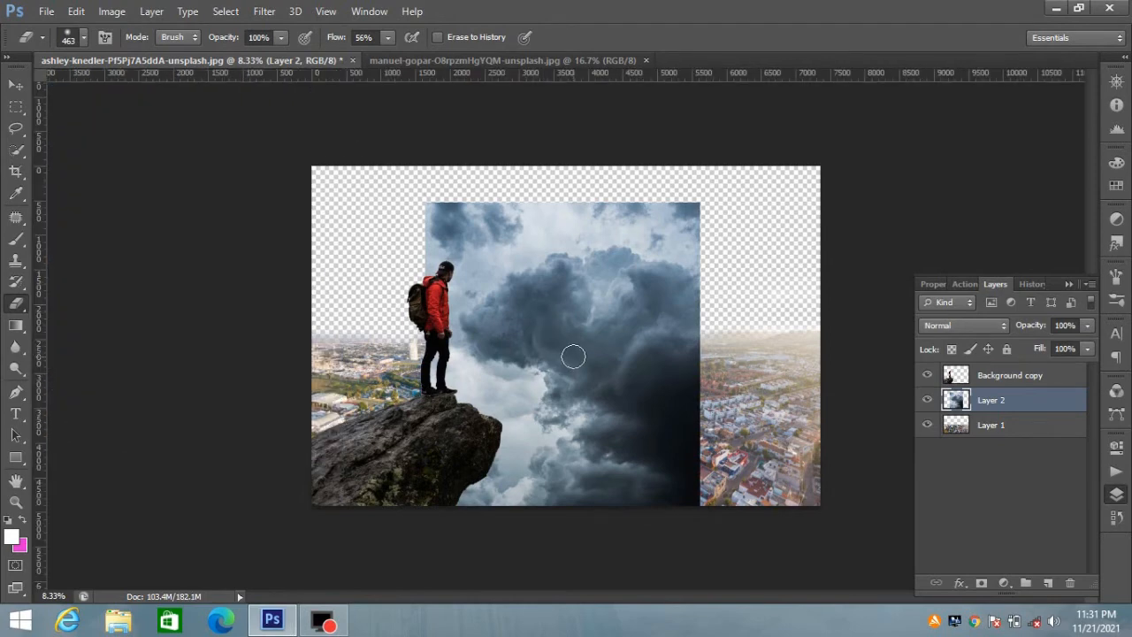
left_click(645, 59)
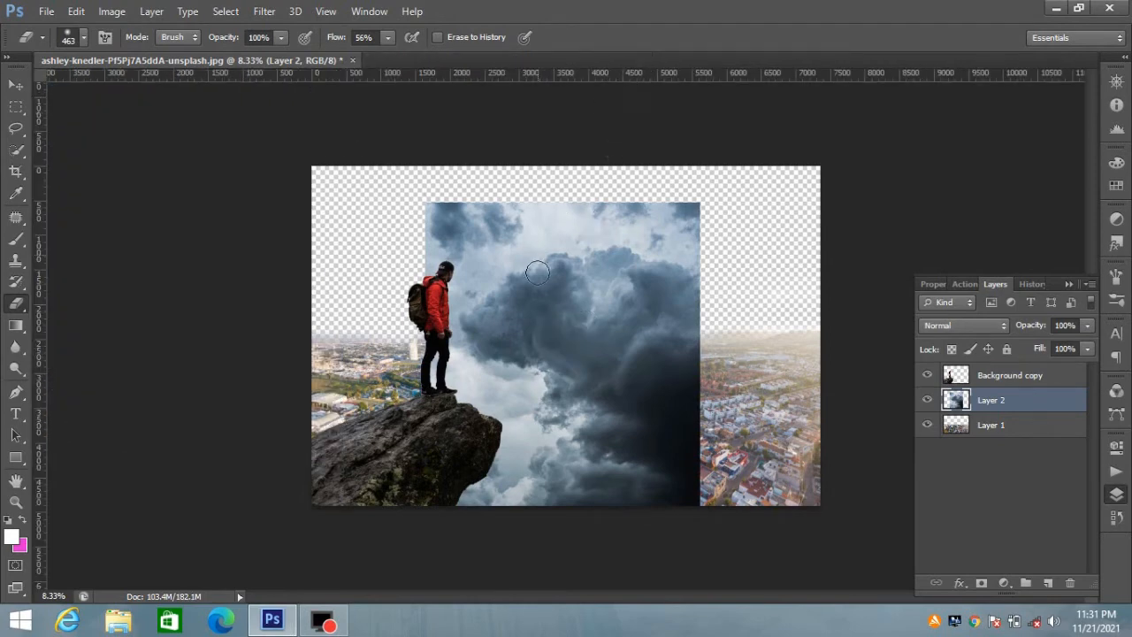
Step: Scale the cloud layer to 194.57% width and 112.39% height to cover the canvas, and place it beneath Layer 1
key("ctrl+t")
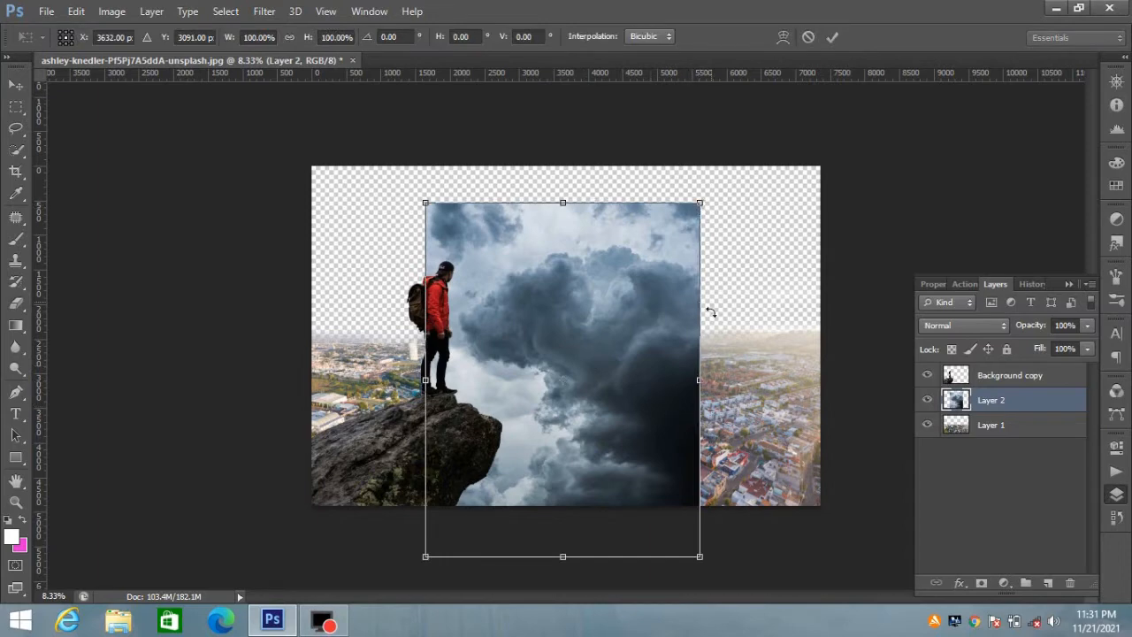
left_click_drag(711, 389, 836, 354)
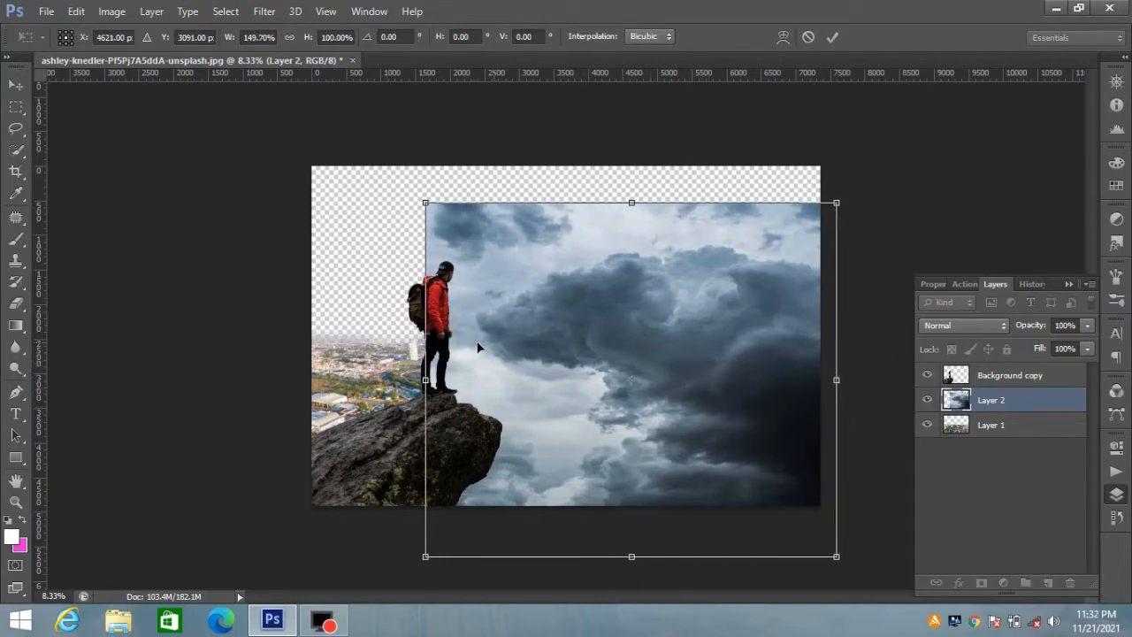
left_click_drag(426, 380, 302, 380)
left_click_drag(568, 204, 570, 159)
left_click_drag(561, 379, 548, 338)
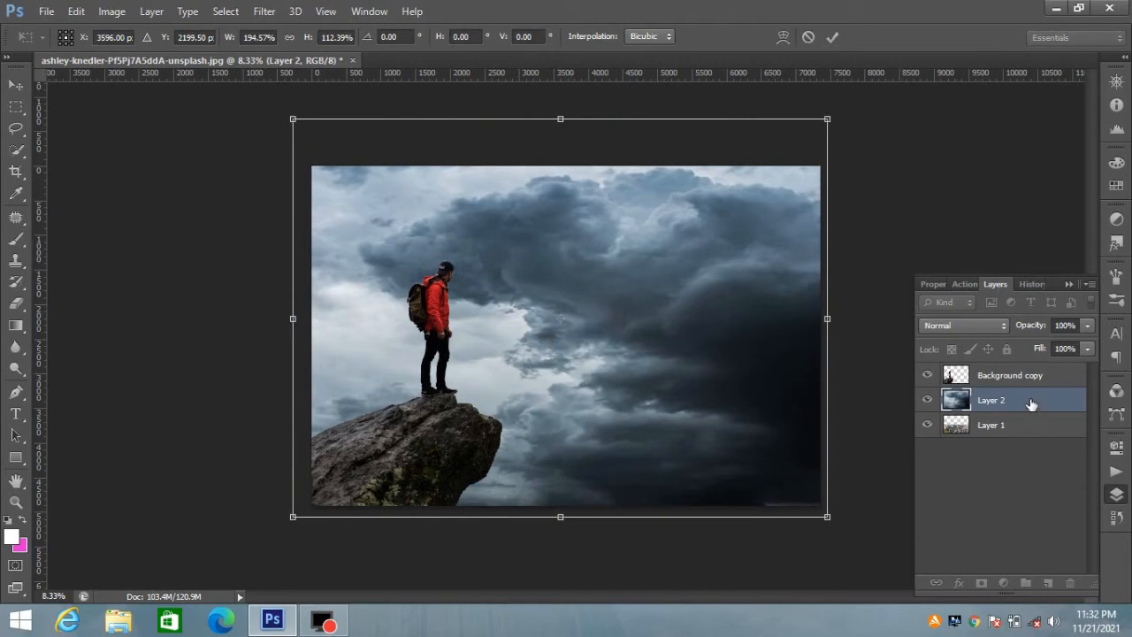
key("e")
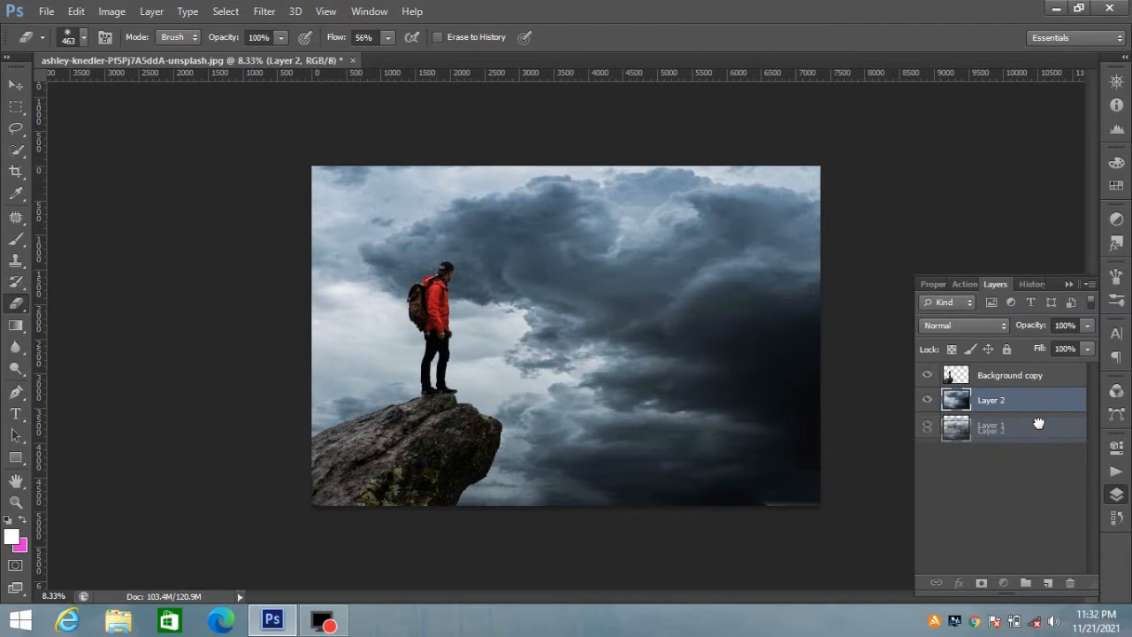
left_click_drag(1034, 400, 1037, 440)
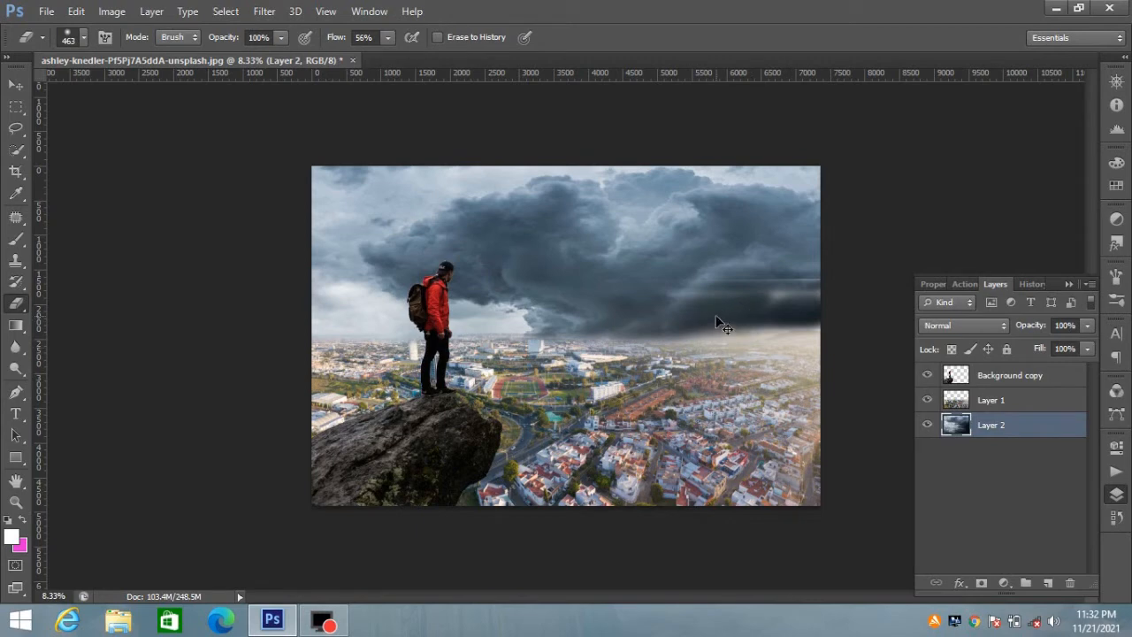
Step: Scale the cloud layer to 98.61% width and 101.87% height, and warp its upper corners far outward with the top edge bowed down
key("ctrl+t")
left_click_drag(829, 119, 820, 113)
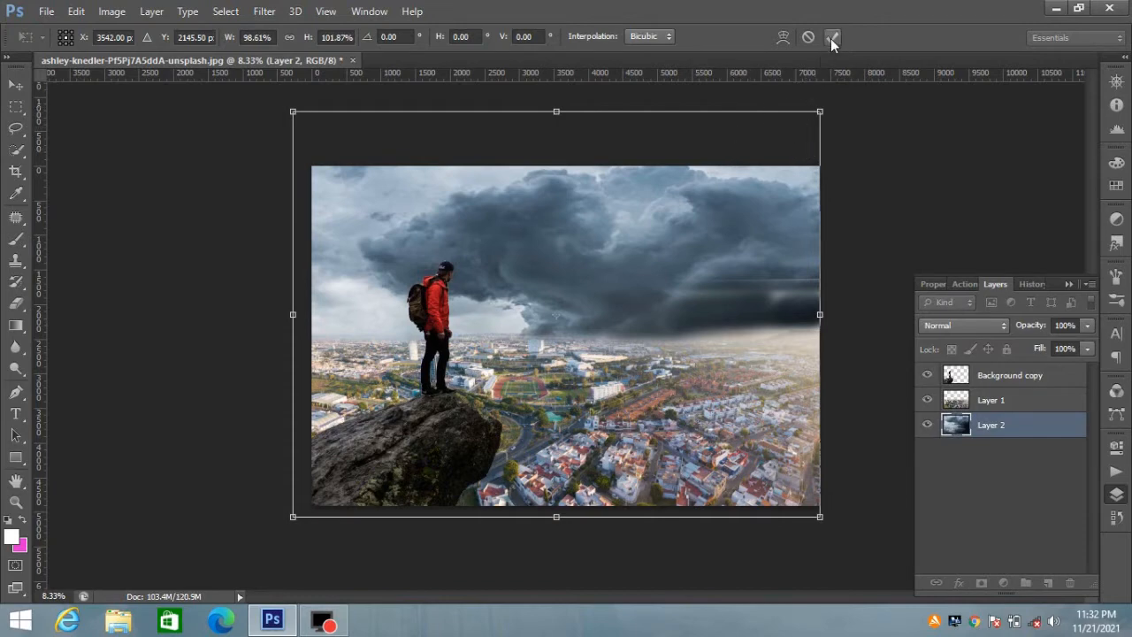
right_click(757, 270)
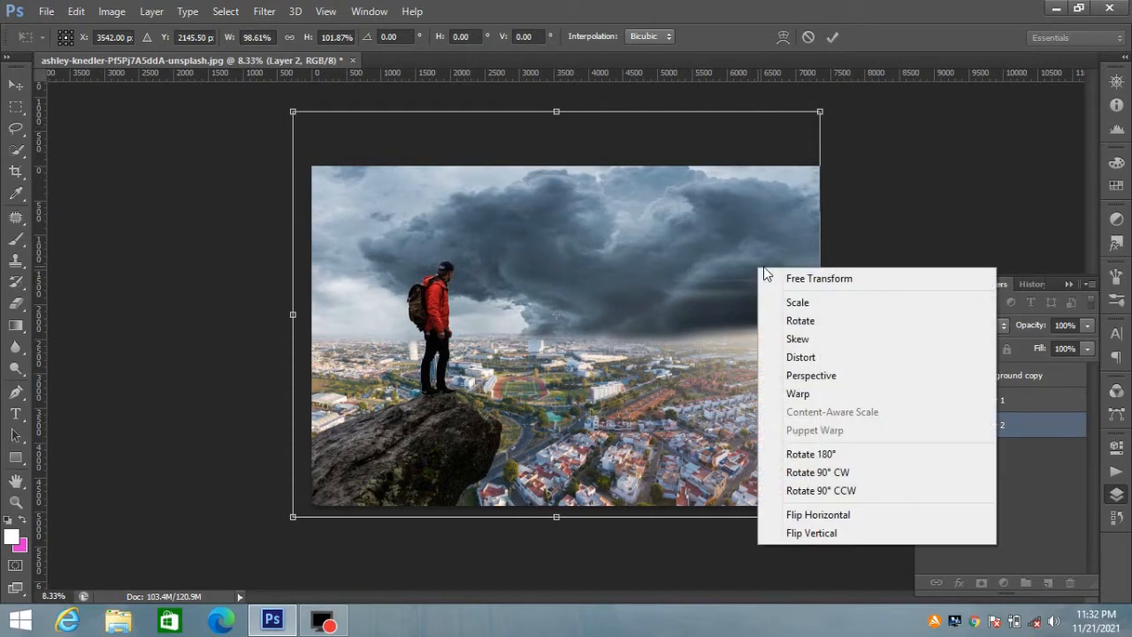
left_click(807, 394)
left_click_drag(829, 119, 1048, 102)
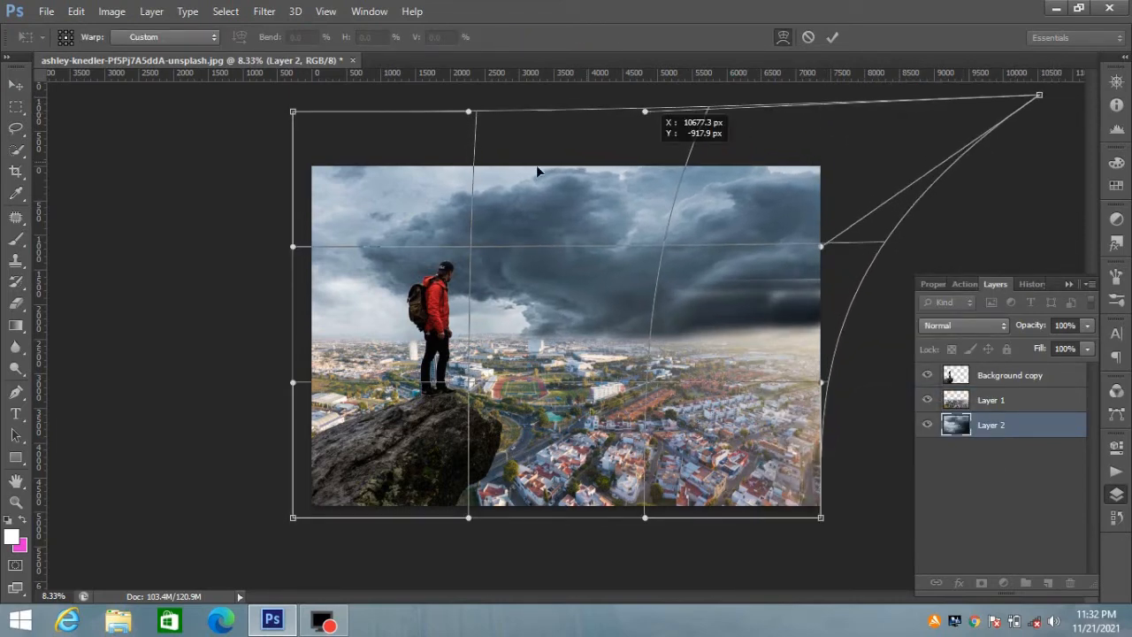
left_click_drag(295, 113, 77, 102)
left_click_drag(76, 100, 77, 100)
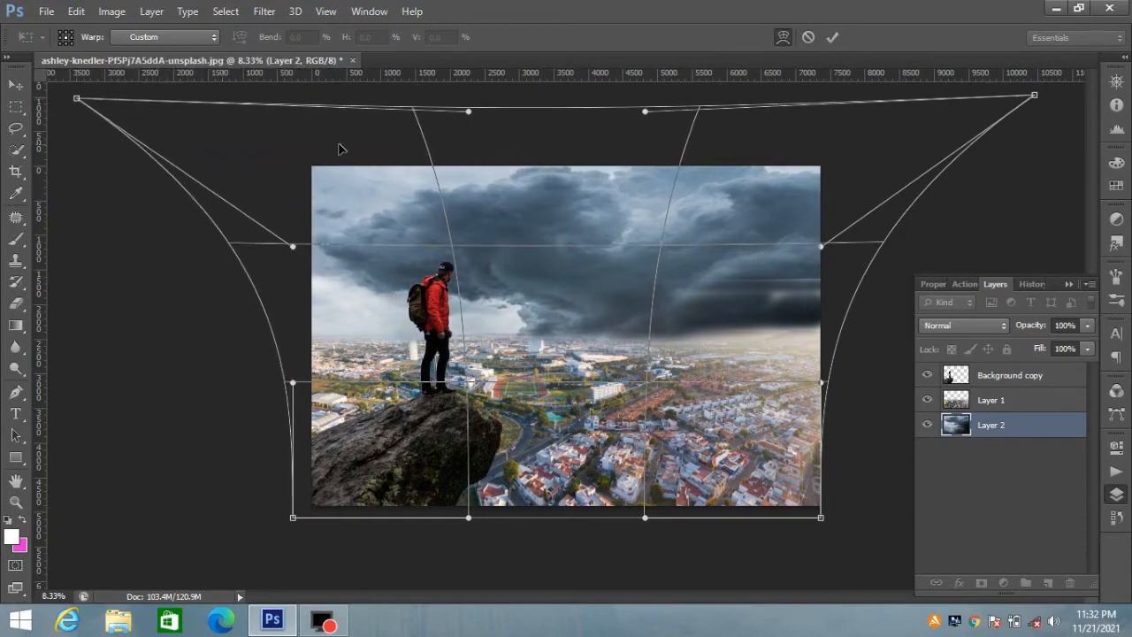
left_click_drag(644, 114, 648, 148)
left_click_drag(469, 114, 470, 154)
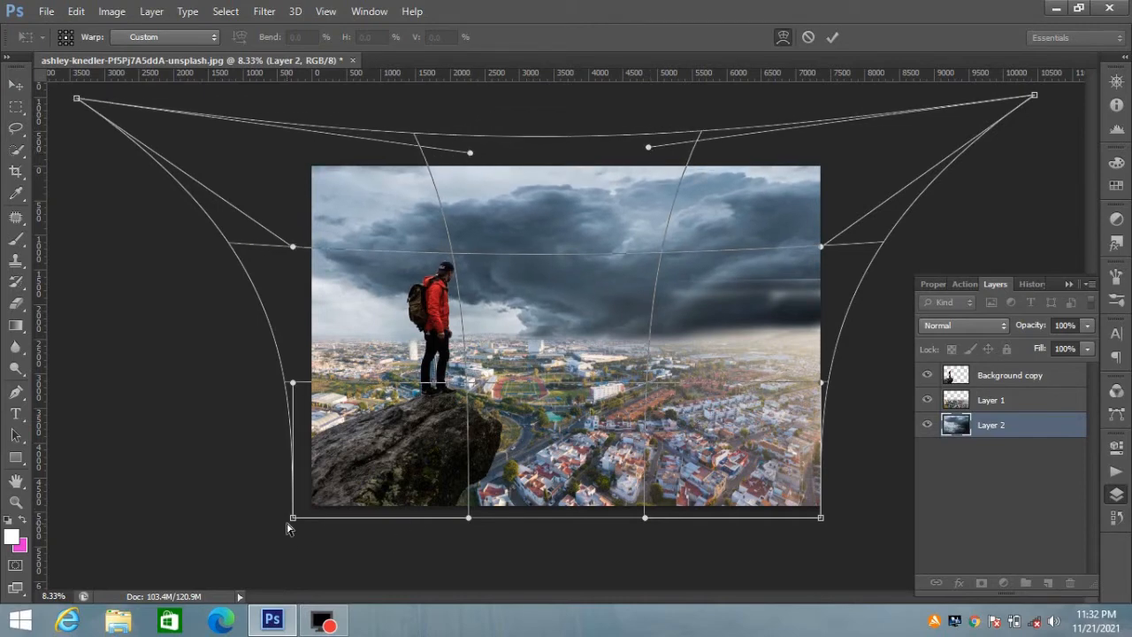
Step: Warp the cloud layer's lower corners outward and up, raise the bottom edge's curve, and apply the warp
left_click_drag(295, 518, 216, 345)
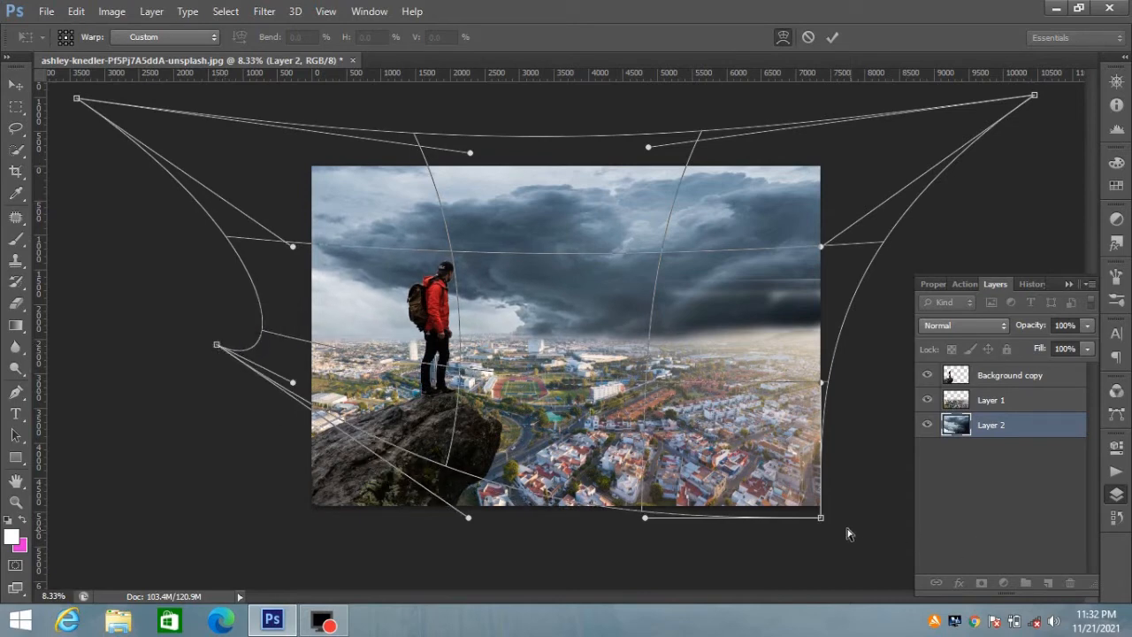
left_click_drag(822, 521, 867, 377)
left_click_drag(648, 520, 614, 389)
left_click_drag(471, 518, 464, 420)
left_click(833, 37)
key("e")
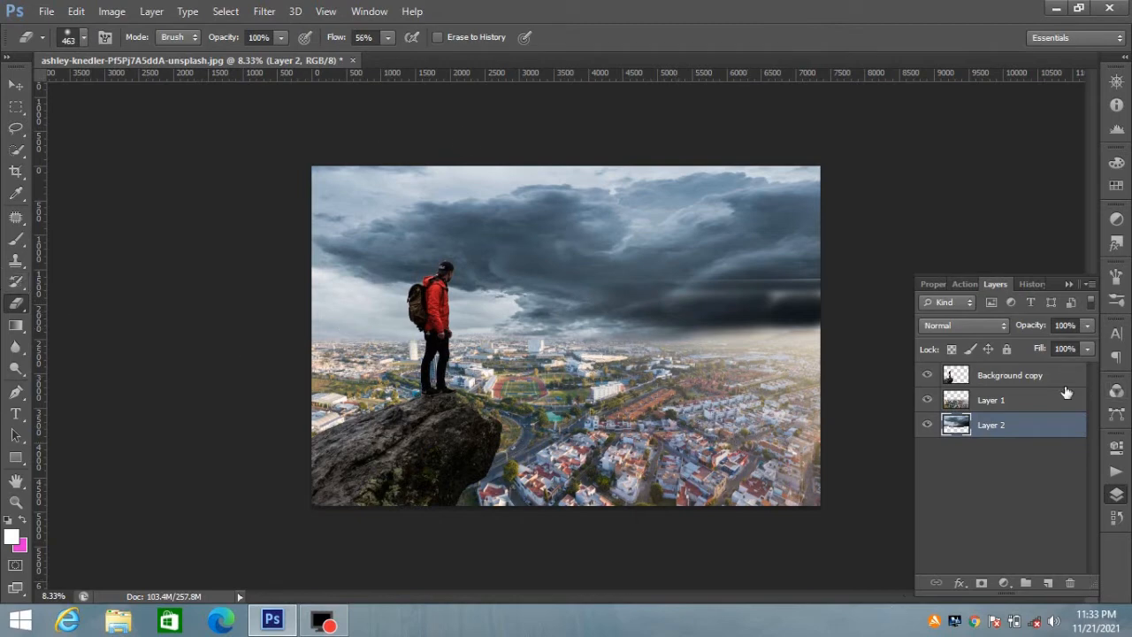
Step: Create a new layer above the city layer and prepare a white Brush with its flow set to 13%
left_click(1028, 402)
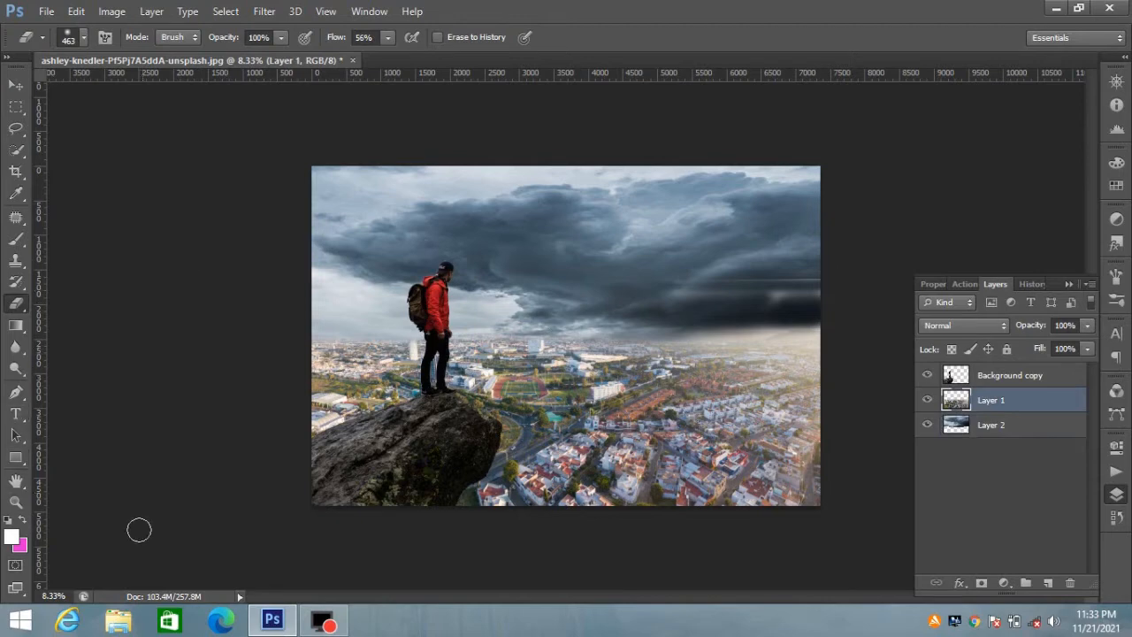
left_click(13, 539)
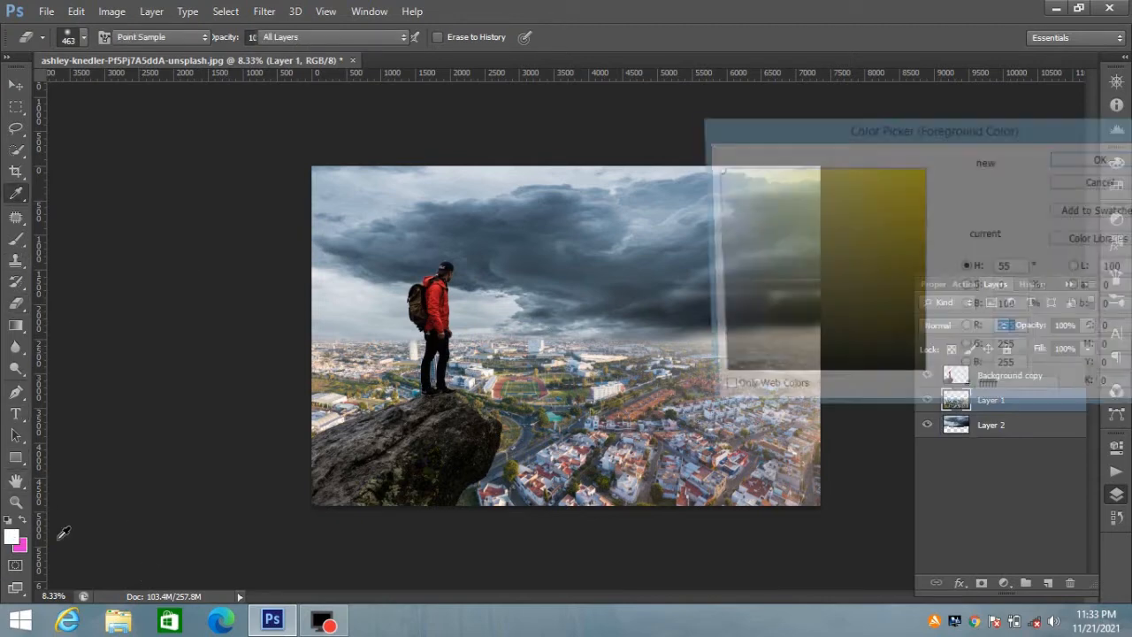
left_click(1085, 162)
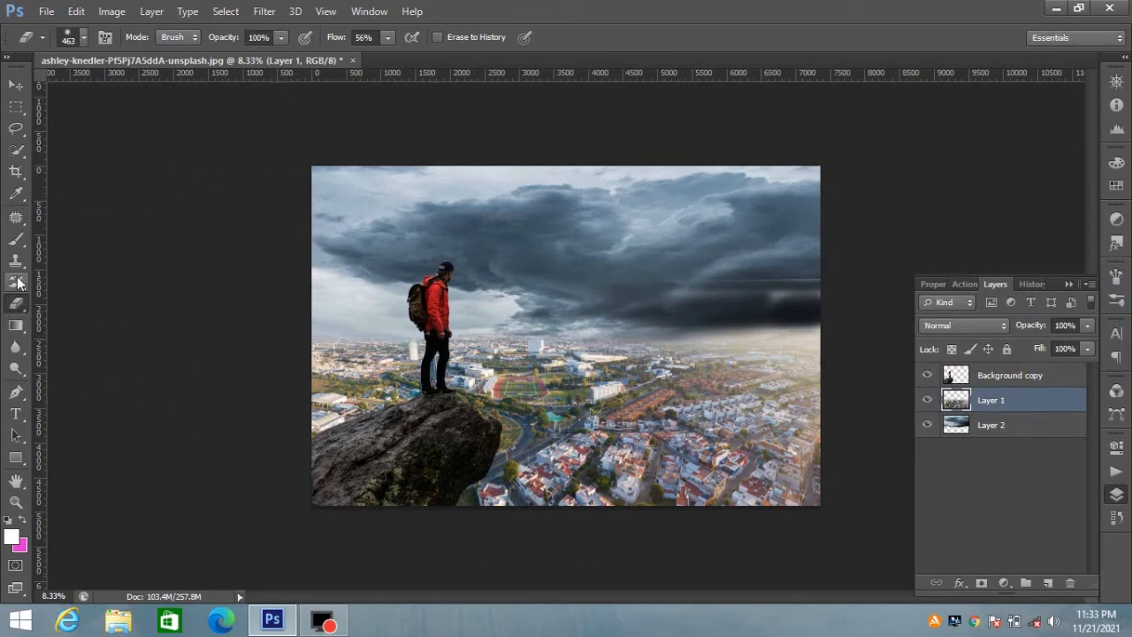
right_click(16, 239)
left_click(80, 237)
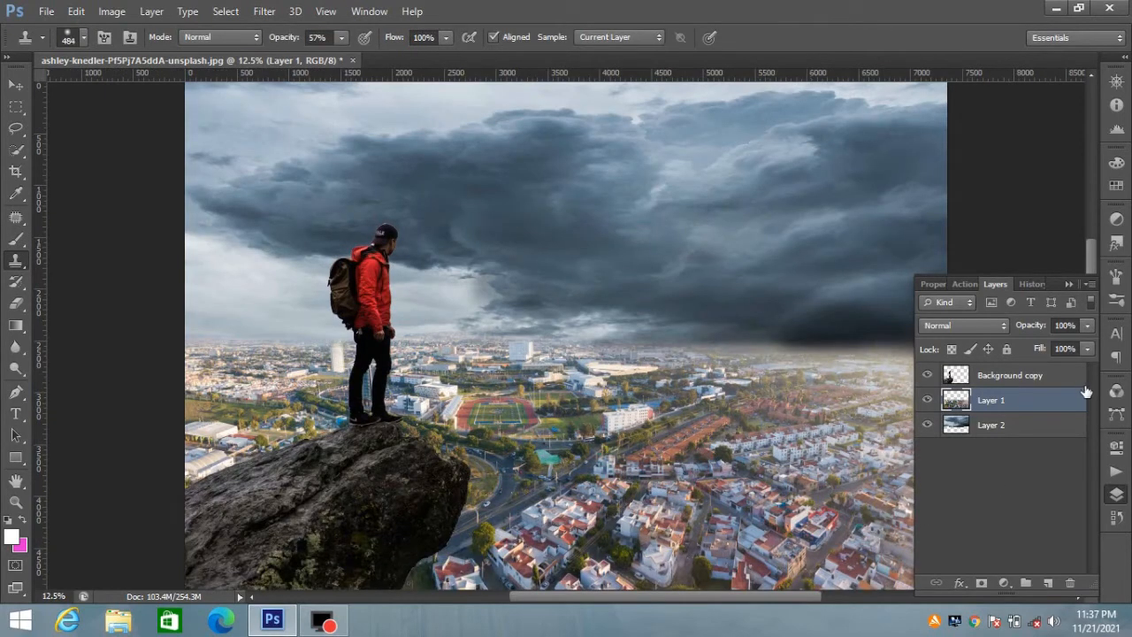
left_click(1048, 584)
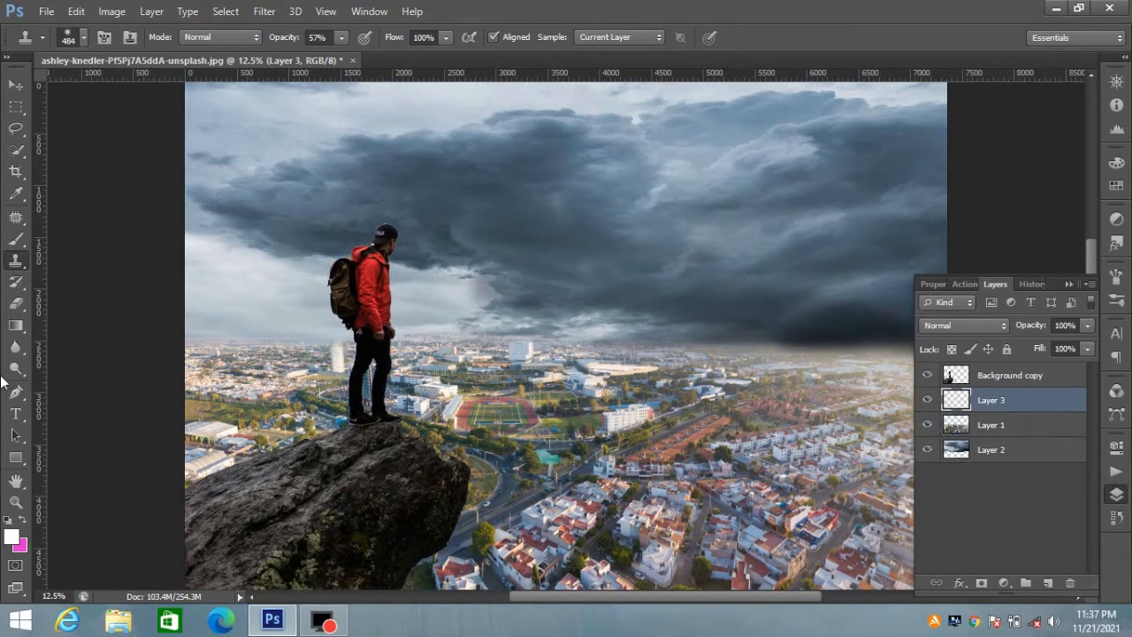
left_click_drag(21, 242, 62, 267)
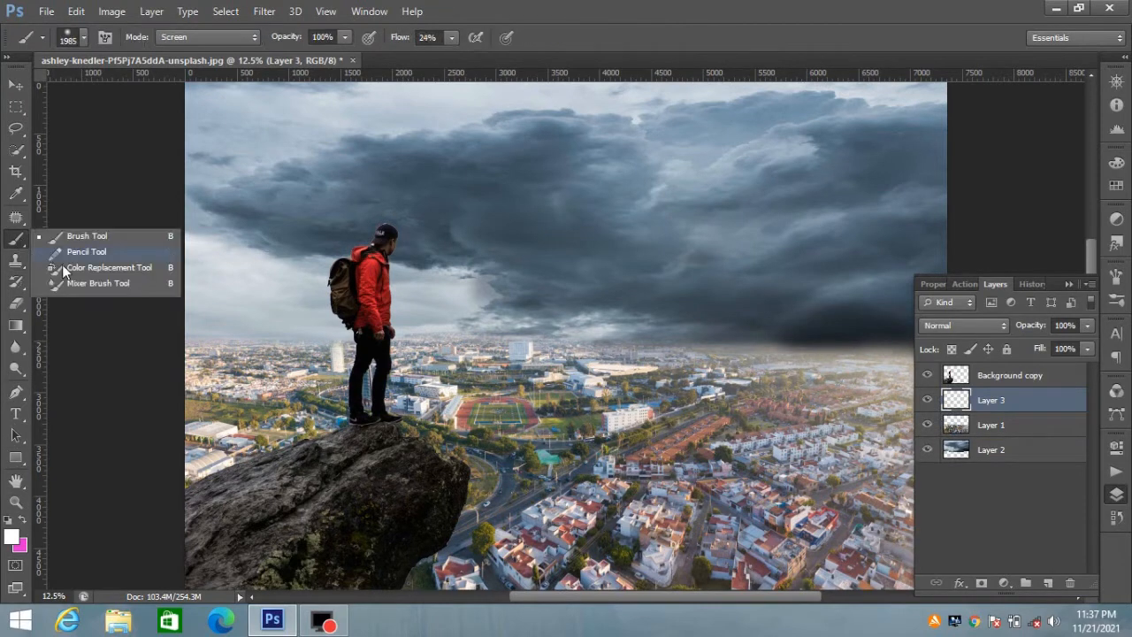
left_click(121, 241)
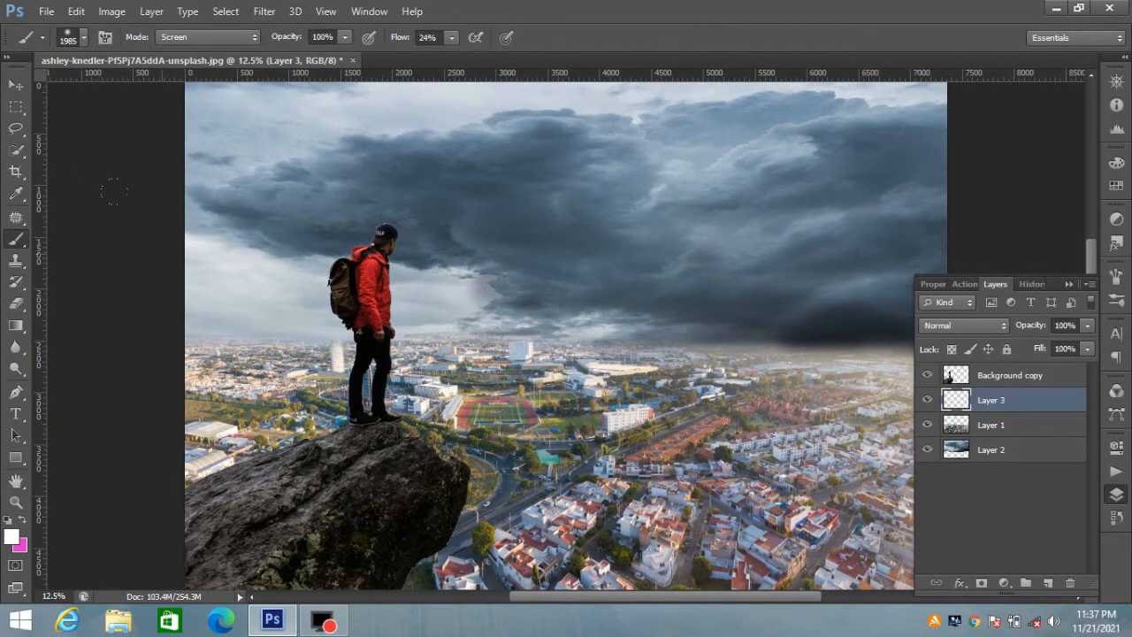
left_click(449, 37)
left_click_drag(444, 57, 443, 58)
Step: Brush a faint white haze across the city on Layer 3, and reduce the soft brush to 463 px
mouse_move(168, 342)
left_mouse_down()
mouse_move(168, 415)
mouse_move(234, 421)
mouse_move(372, 381)
mouse_move(539, 396)
mouse_move(595, 417)
left_mouse_up()
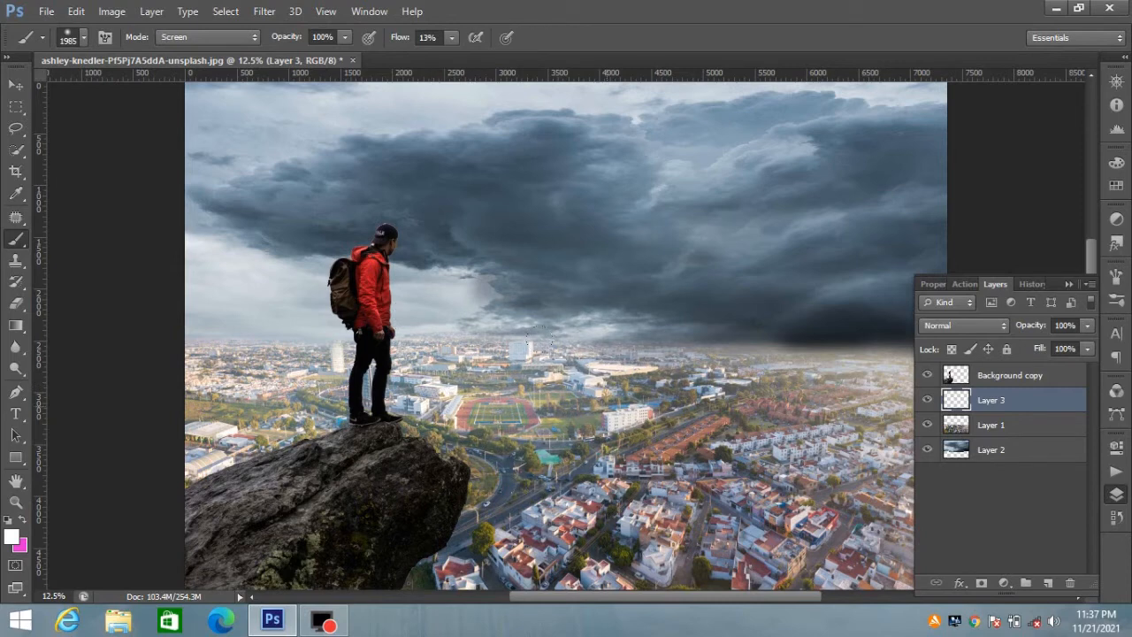
right_click(640, 411)
left_click(737, 427)
left_click(485, 362)
right_click(682, 439)
left_click_drag(791, 423, 801, 423)
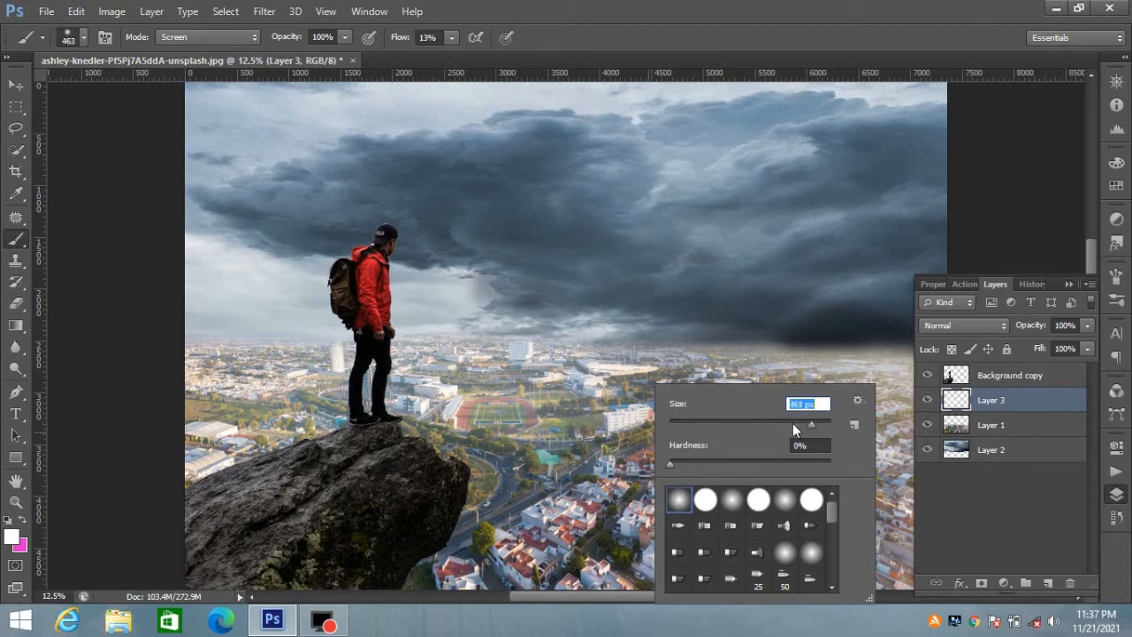
key("Return")
Step: Paint soft white fog over the city on Layer 3, from the horizon down to the canvas's lower edge around the rock
mouse_move(457, 376)
left_mouse_down()
mouse_move(498, 394)
mouse_move(801, 409)
mouse_move(885, 407)
left_mouse_up()
mouse_move(831, 458)
left_mouse_down()
mouse_move(623, 495)
mouse_move(756, 553)
mouse_move(871, 428)
mouse_move(457, 405)
mouse_move(475, 509)
mouse_move(507, 571)
mouse_move(439, 576)
mouse_move(813, 557)
mouse_move(831, 435)
mouse_move(592, 398)
left_mouse_up()
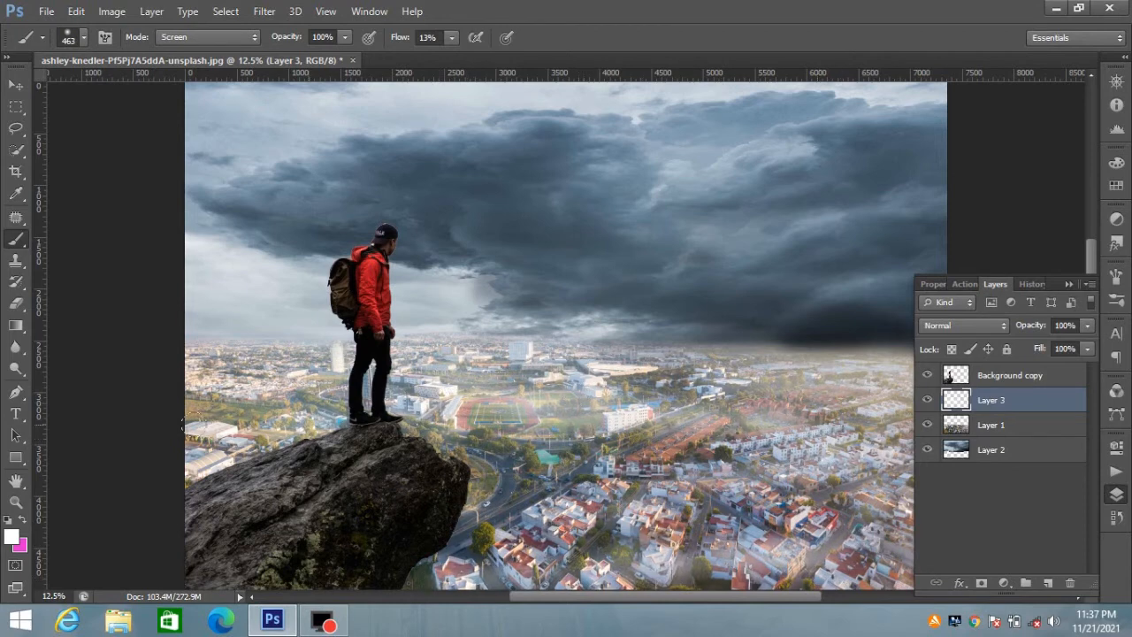
mouse_move(149, 429)
left_mouse_down()
mouse_move(265, 354)
mouse_move(194, 345)
mouse_move(583, 336)
mouse_move(738, 349)
mouse_move(835, 389)
mouse_move(698, 464)
mouse_move(646, 389)
mouse_move(539, 354)
mouse_move(565, 478)
mouse_move(204, 424)
left_mouse_up()
mouse_move(495, 513)
left_mouse_down()
mouse_move(611, 527)
mouse_move(477, 538)
mouse_move(530, 575)
mouse_move(438, 561)
mouse_move(469, 522)
mouse_move(442, 433)
mouse_move(265, 406)
mouse_move(212, 451)
mouse_move(204, 371)
mouse_move(265, 380)
mouse_move(194, 336)
mouse_move(557, 376)
mouse_move(539, 404)
mouse_move(889, 409)
mouse_move(813, 530)
mouse_move(884, 548)
mouse_move(703, 568)
mouse_move(884, 455)
mouse_move(548, 403)
mouse_move(425, 346)
mouse_move(537, 418)
left_mouse_up()
mouse_move(739, 354)
left_mouse_down()
mouse_move(738, 408)
mouse_move(788, 437)
mouse_move(885, 415)
mouse_move(907, 554)
mouse_move(556, 550)
mouse_move(637, 513)
left_mouse_up()
key("ctrl+minus")
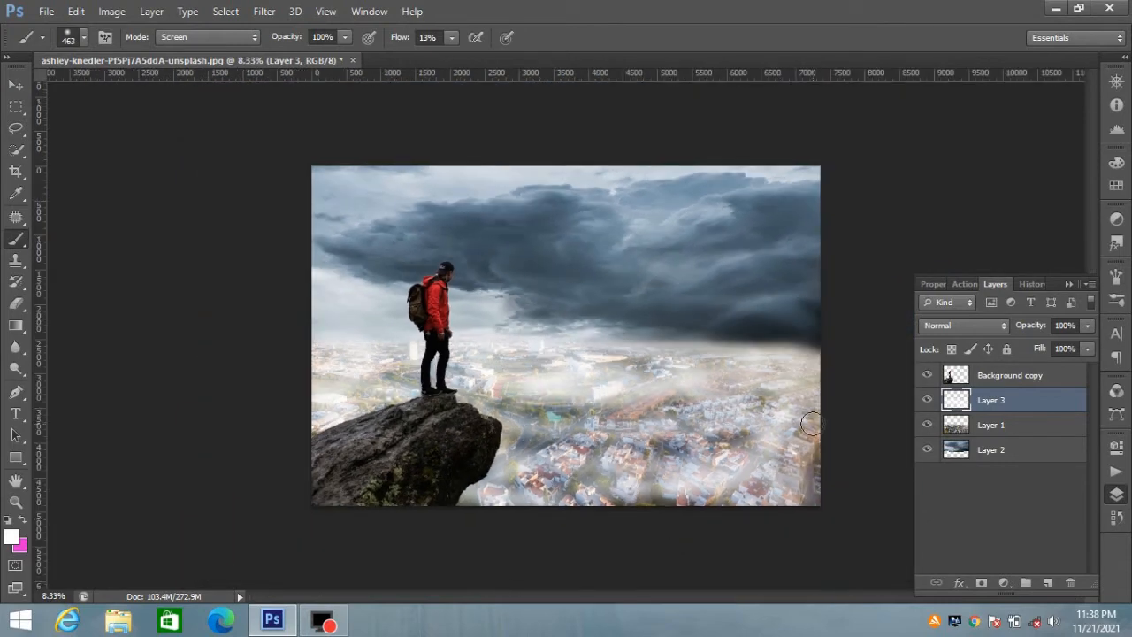
mouse_move(781, 497)
left_mouse_down()
mouse_move(751, 513)
mouse_move(412, 502)
left_mouse_up()
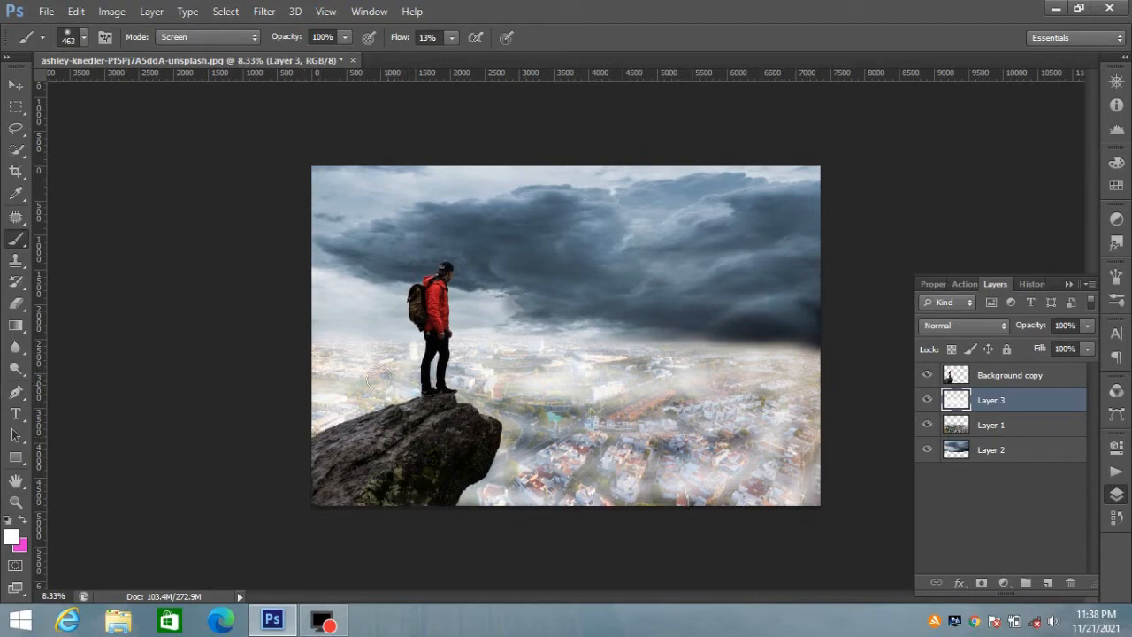
right_click(999, 401)
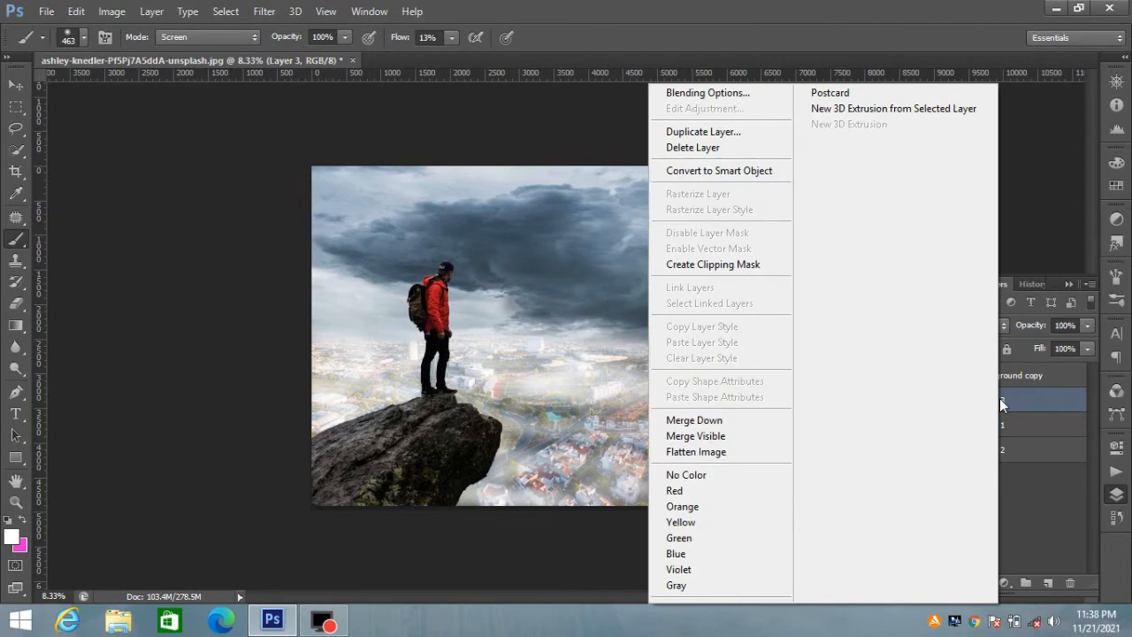
left_click(1045, 403)
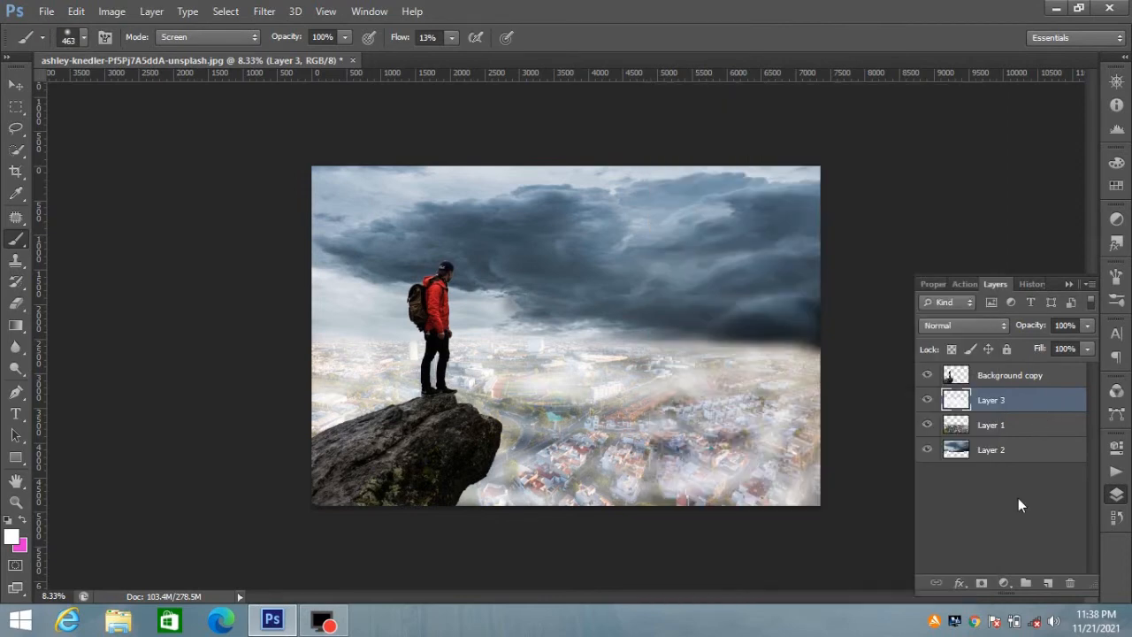
Step: Add a Levels adjustment layer above Layer 3 with input levels 19, 0.72 and 255 and an output white level of 239
left_click(1004, 583)
left_click(1025, 303)
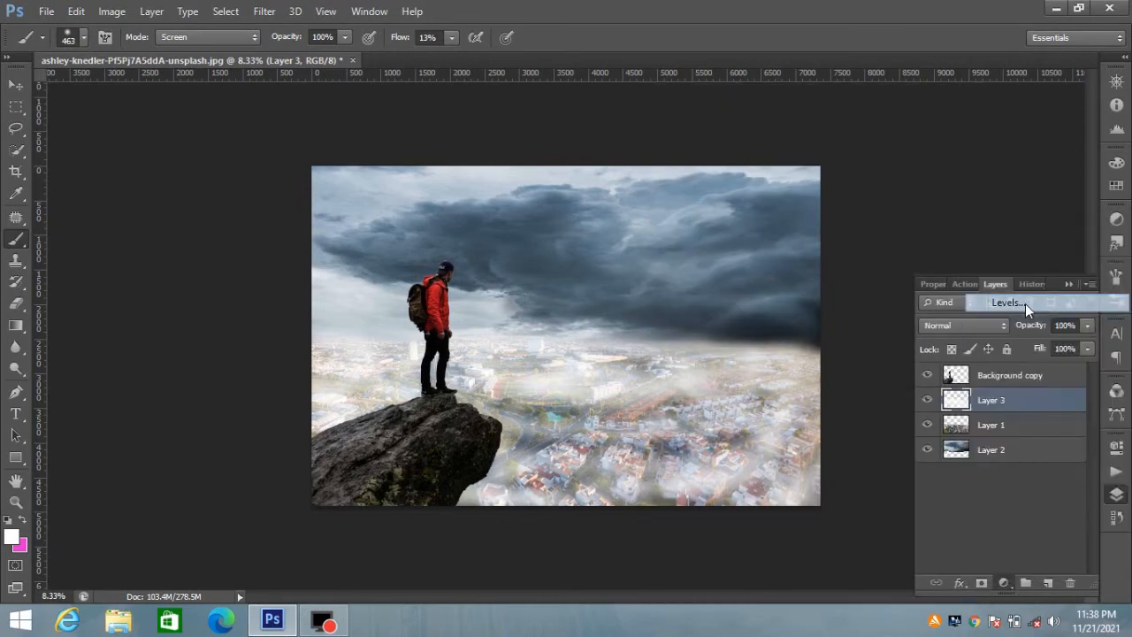
left_click_drag(1011, 456, 1030, 458)
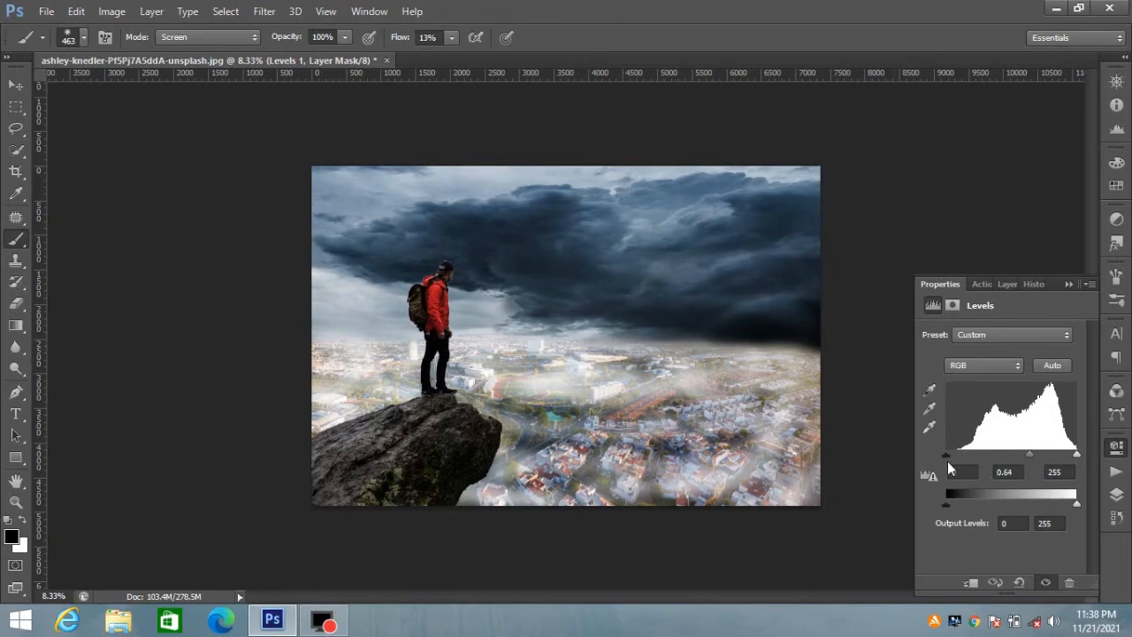
left_click_drag(946, 454, 955, 457)
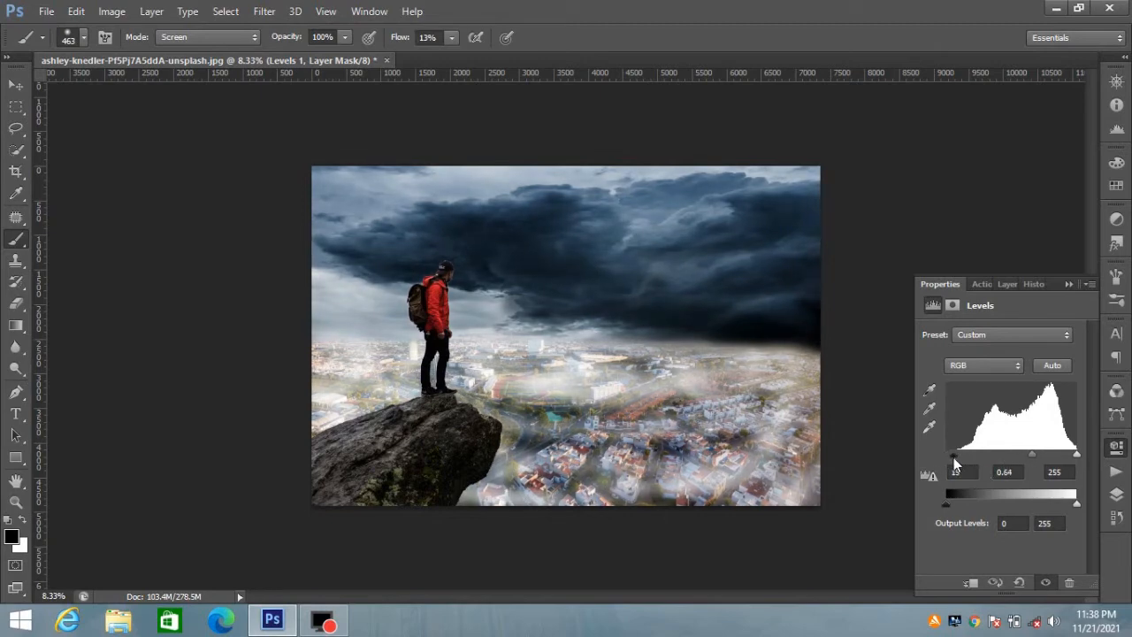
left_click_drag(1032, 456, 1095, 462)
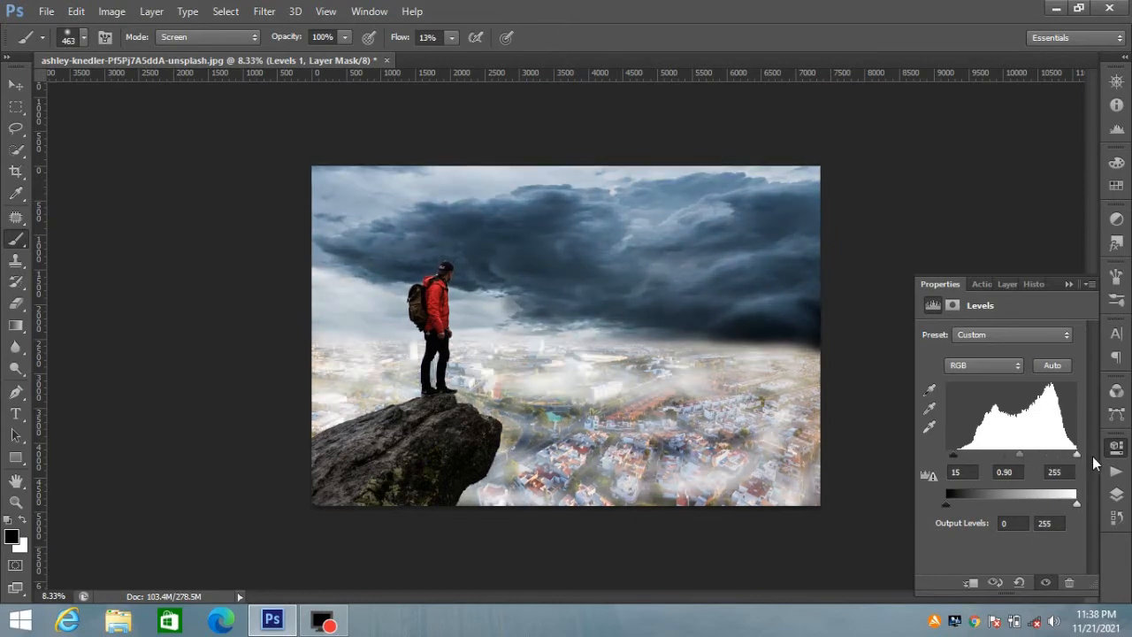
left_click_drag(1019, 455, 1027, 455)
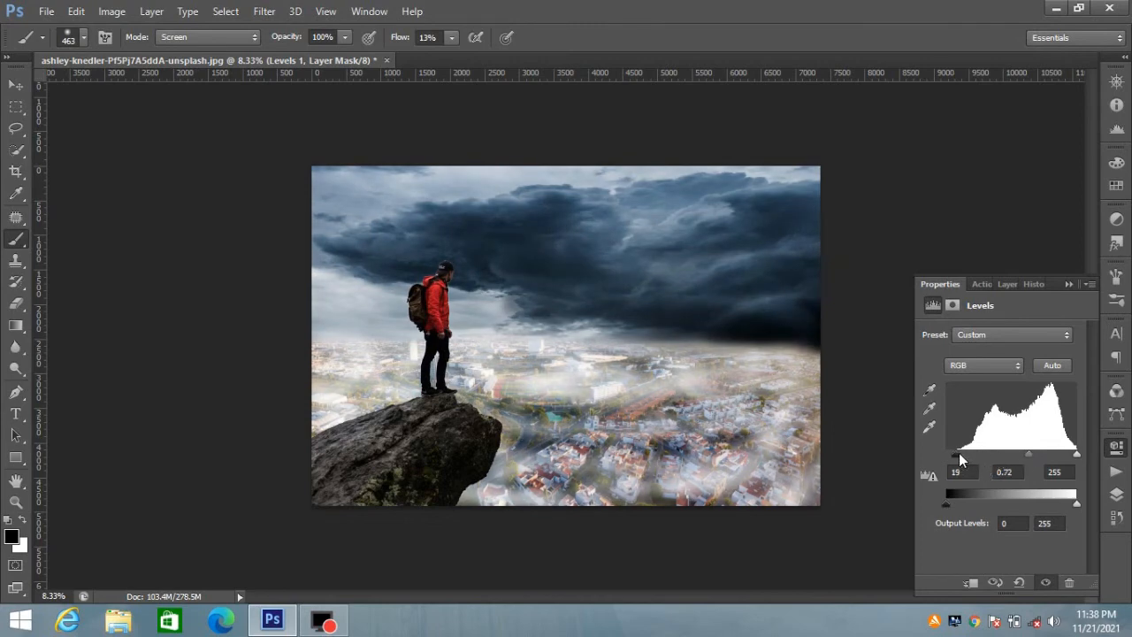
left_click_drag(961, 459, 966, 458)
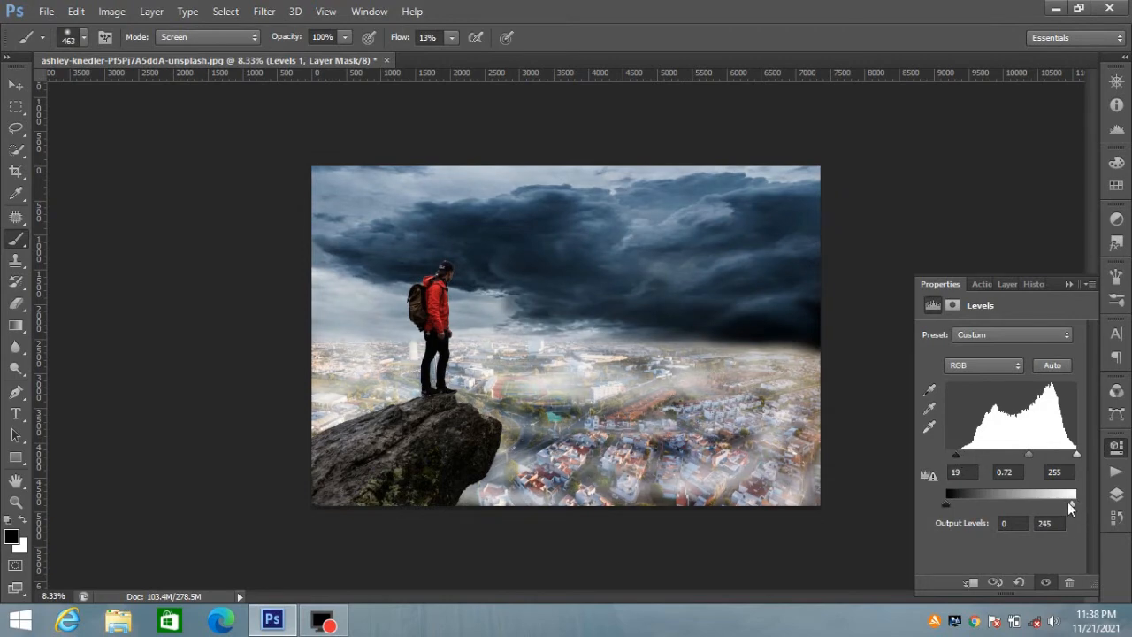
mouse_move(1076, 503)
left_mouse_down()
mouse_move(1052, 502)
mouse_move(1068, 501)
left_mouse_up()
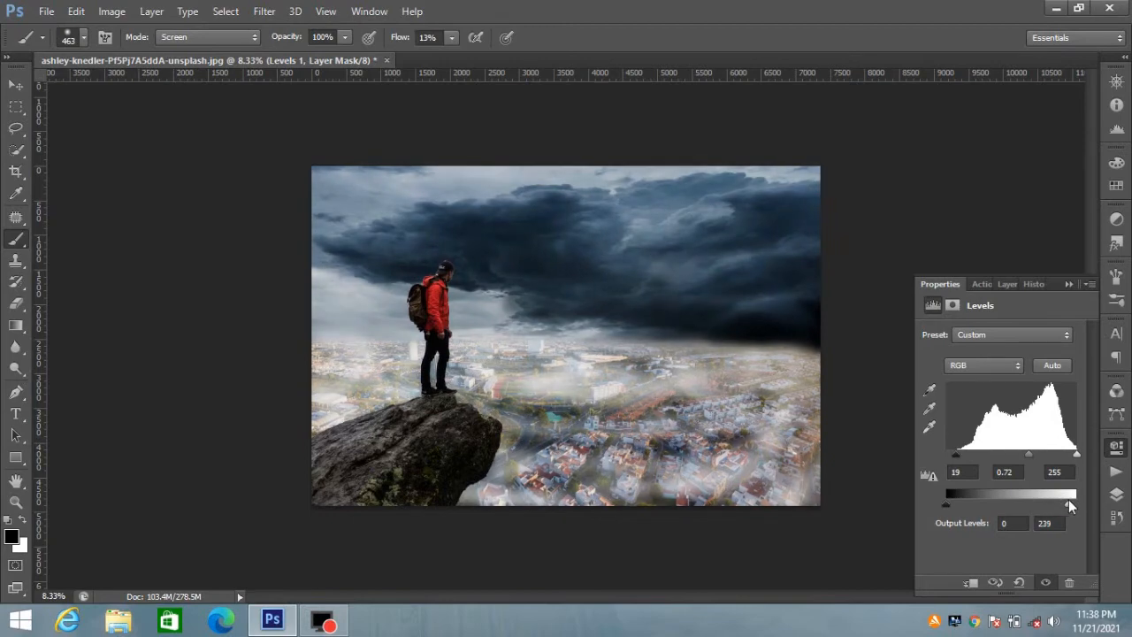
left_click(1117, 494)
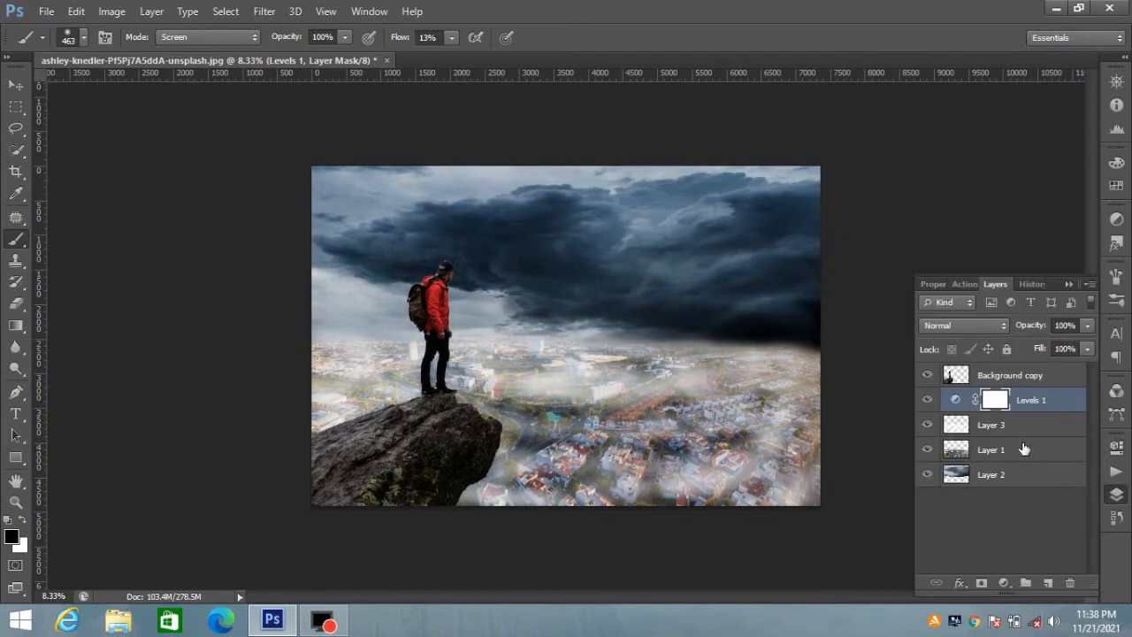
Step: Prepare the Eraser on the cloud layer, Layer 2, with a soft 473 px brush at 0% hardness
left_click(1004, 476)
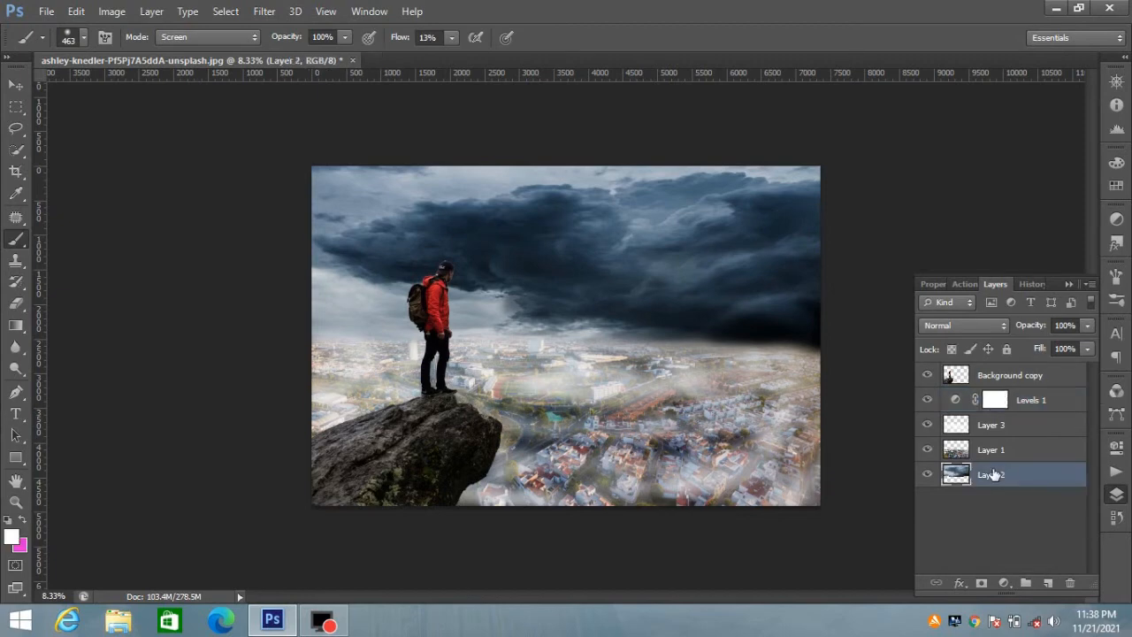
left_click(16, 303)
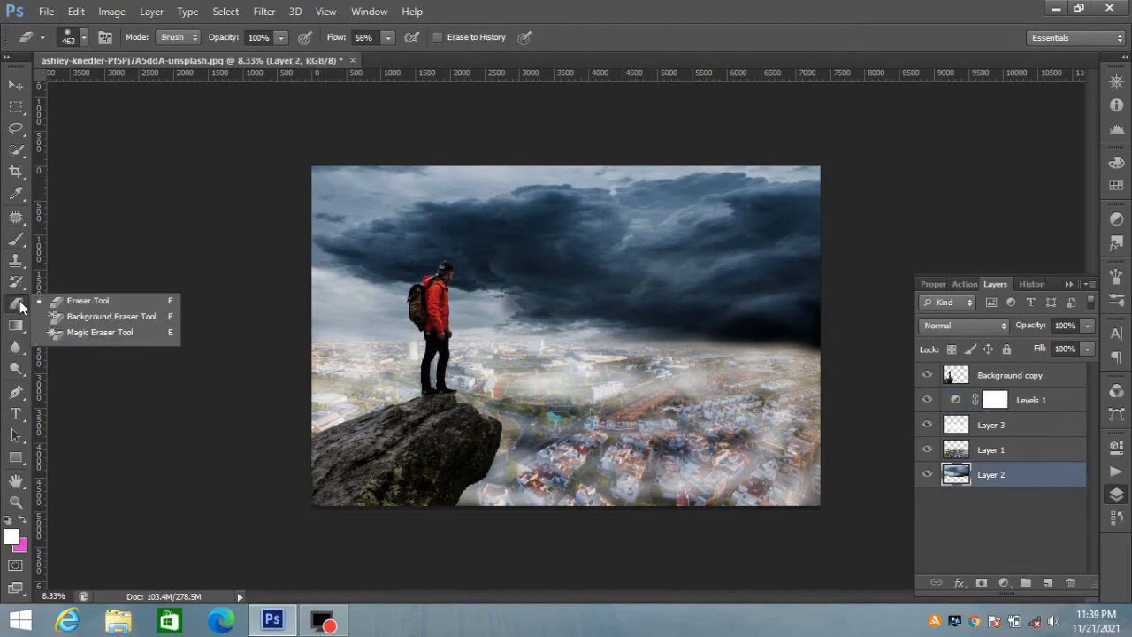
right_click(688, 373)
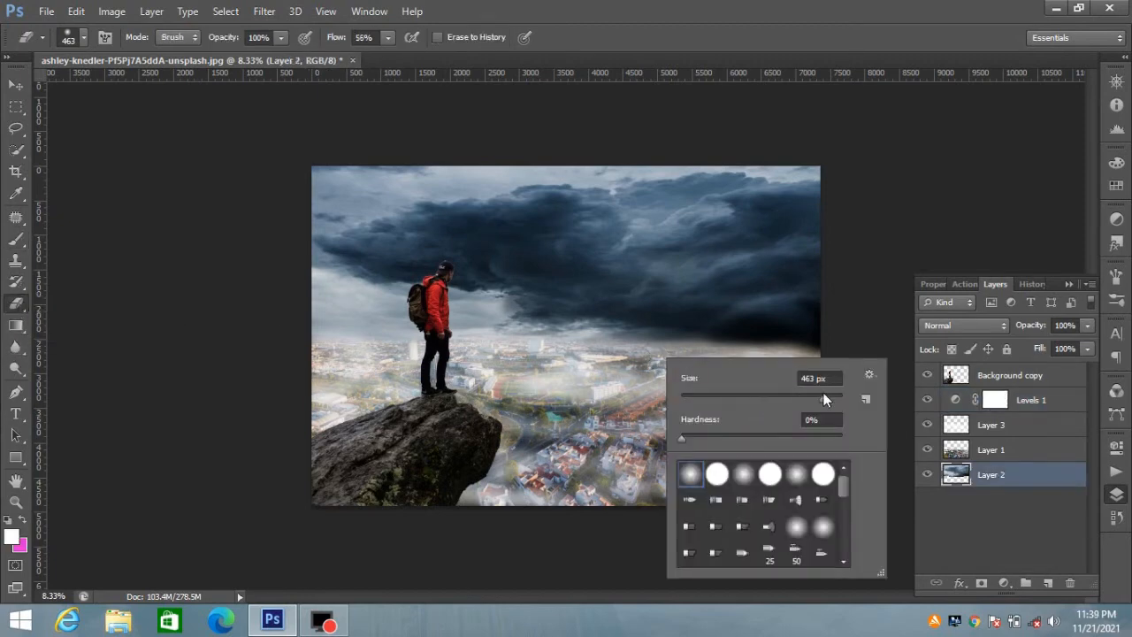
left_click_drag(823, 395, 832, 398)
left_click_drag(831, 402, 818, 394)
left_click(825, 396)
key("Return")
key("ctrl+plus")
left_click_drag(765, 371, 528, 353)
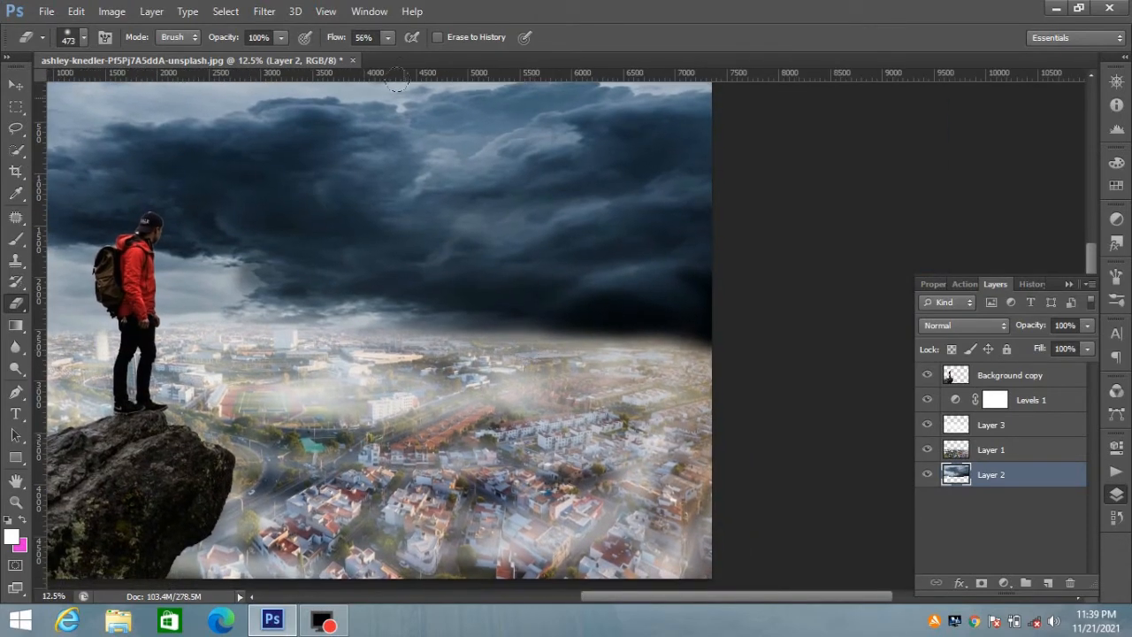
Step: Set the Eraser's flow to 10% and enlarge its soft tip to 1985 px, undoing the test stroke on the clouds
left_click(390, 39)
left_click(348, 56)
mouse_move(297, 315)
left_mouse_down()
mouse_move(430, 310)
mouse_move(478, 332)
left_mouse_up()
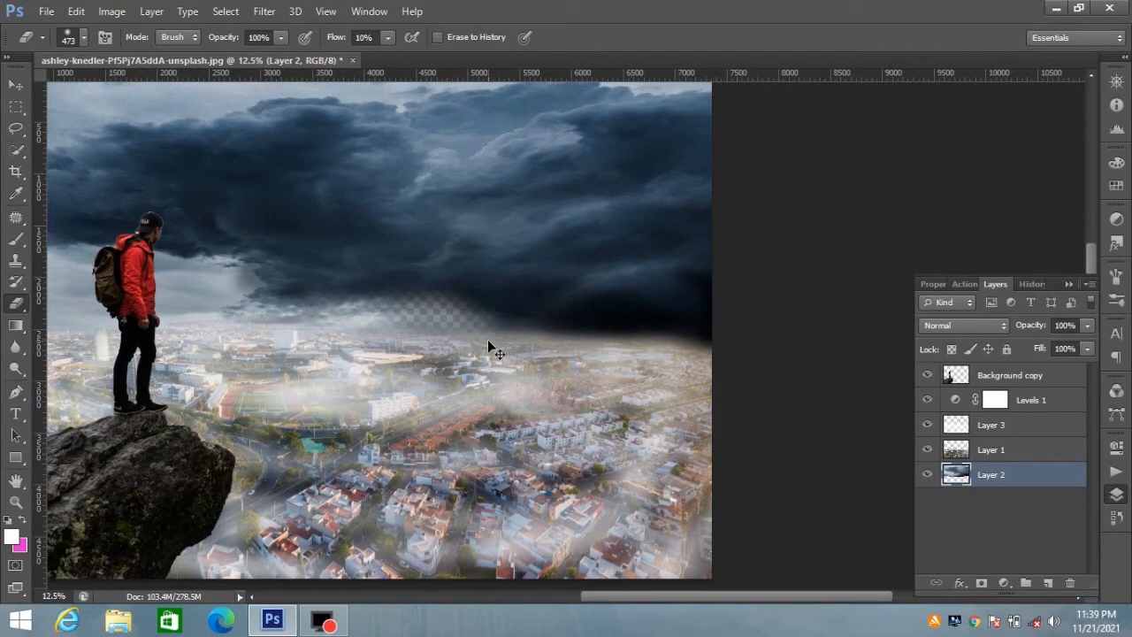
key("ctrl+z")
right_click(514, 344)
left_click_drag(642, 387, 660, 379)
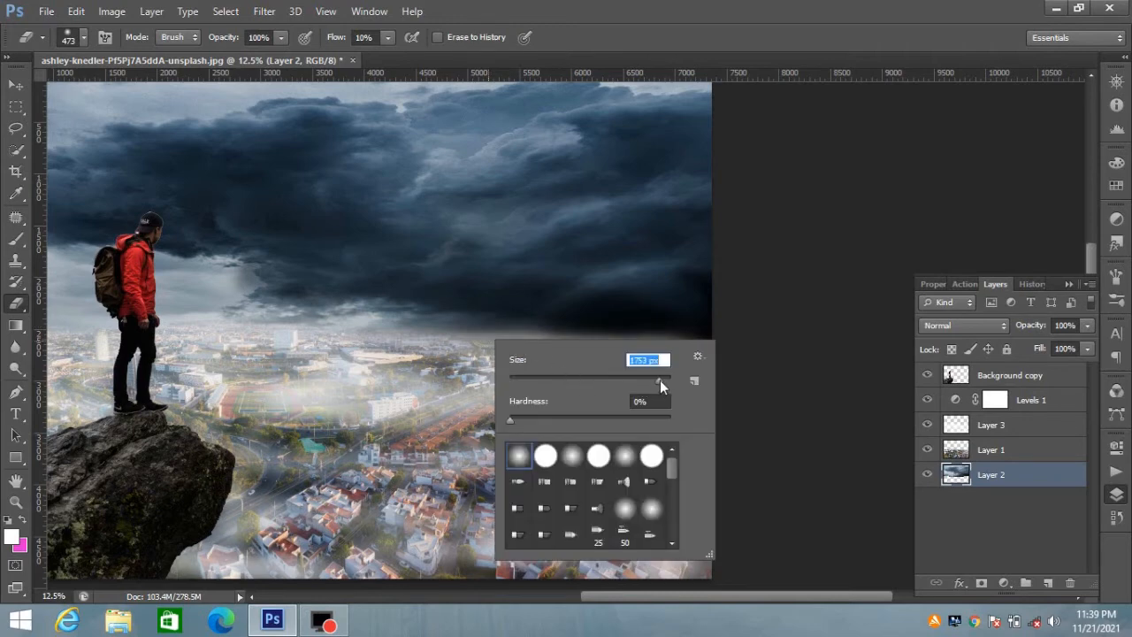
left_click(505, 381)
Step: Partly erase the dark lower edge of the clouds on Layer 2 along the horizon, from beside the hiker to the canvas edge
left_click(357, 310)
left_click(426, 358)
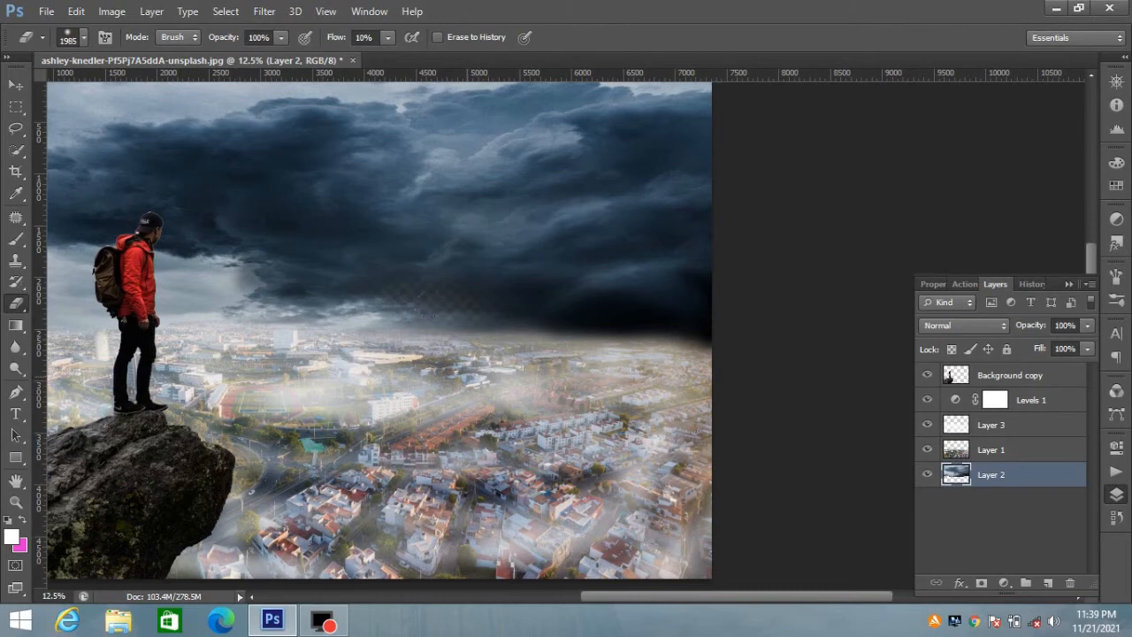
left_click(478, 305)
left_click(555, 306)
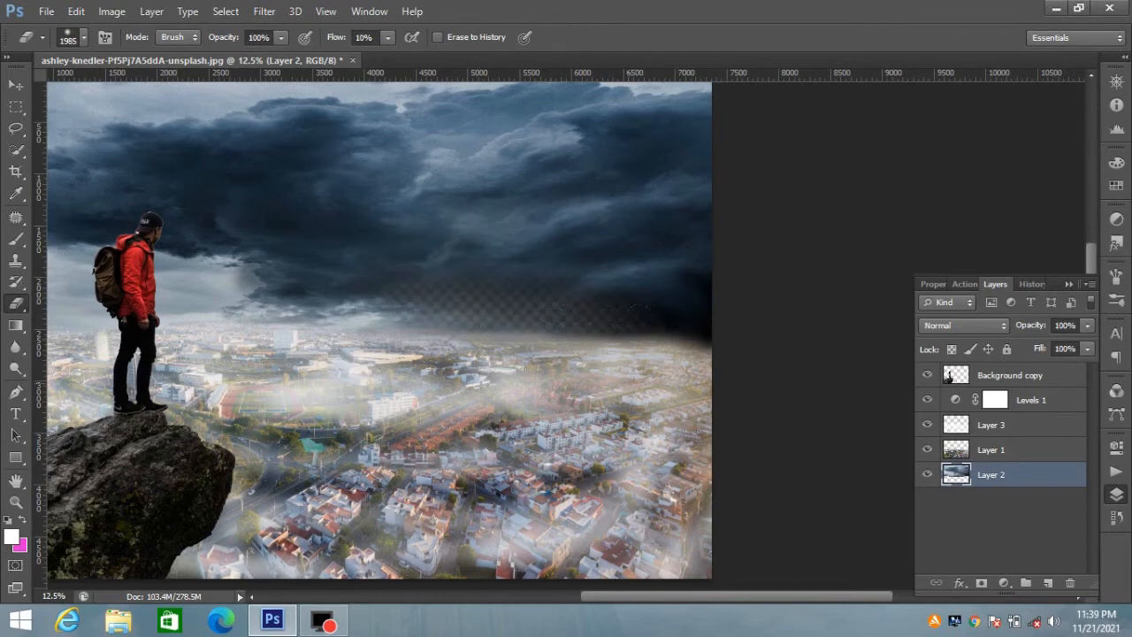
left_click(690, 314)
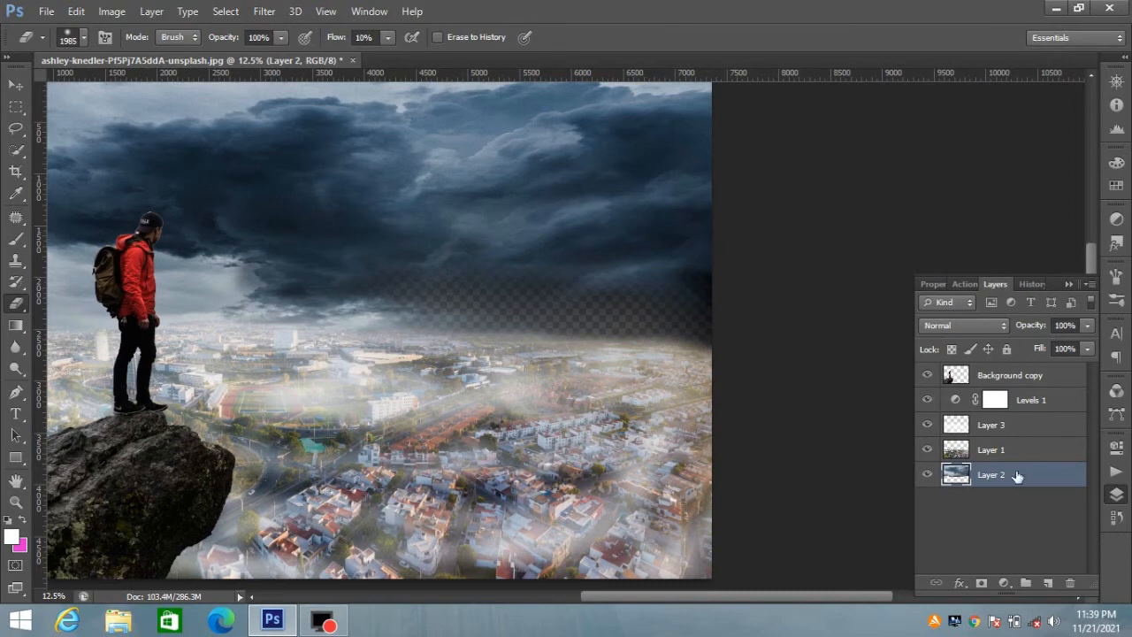
Step: Paint soft white fog on Layer 3 over the erased band between the dark clouds and the city horizon
left_click(1024, 405)
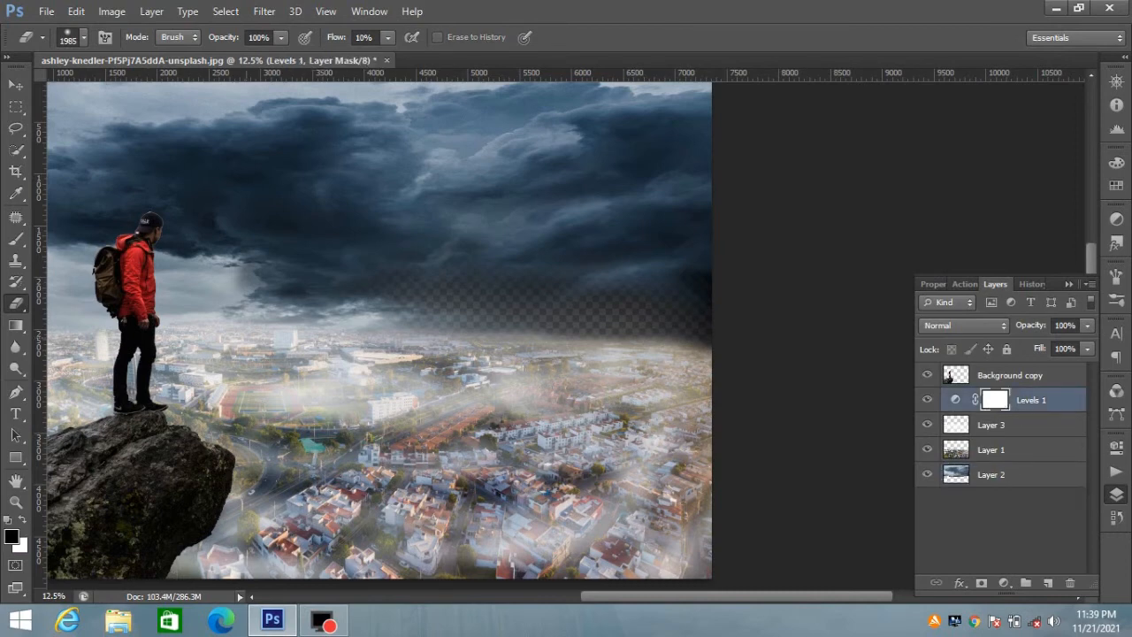
right_click(14, 238)
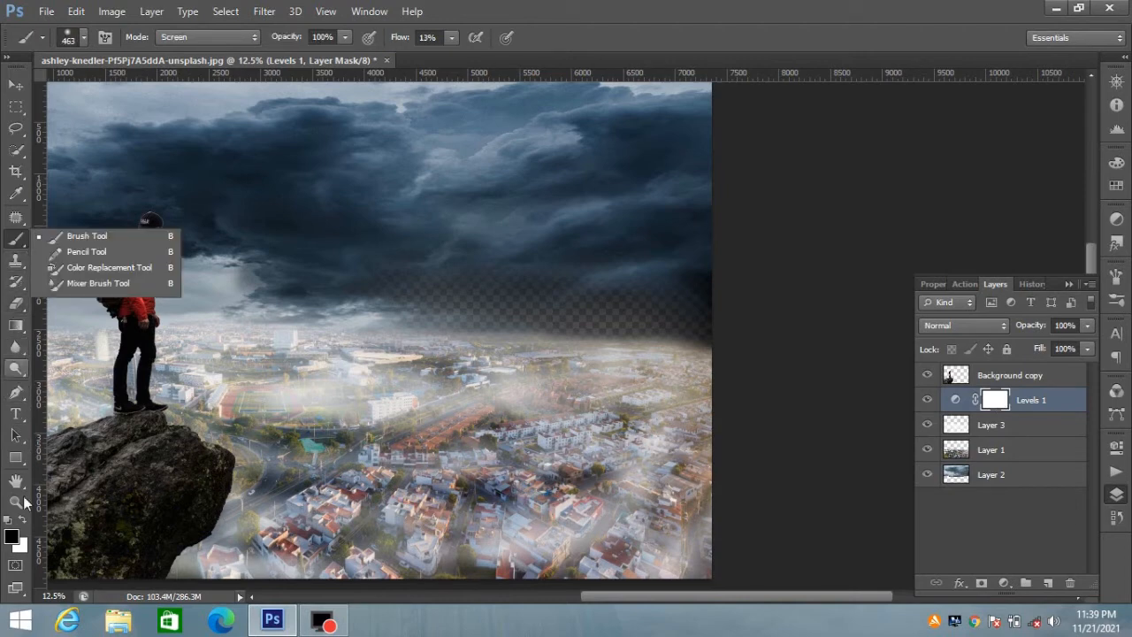
left_click(22, 522)
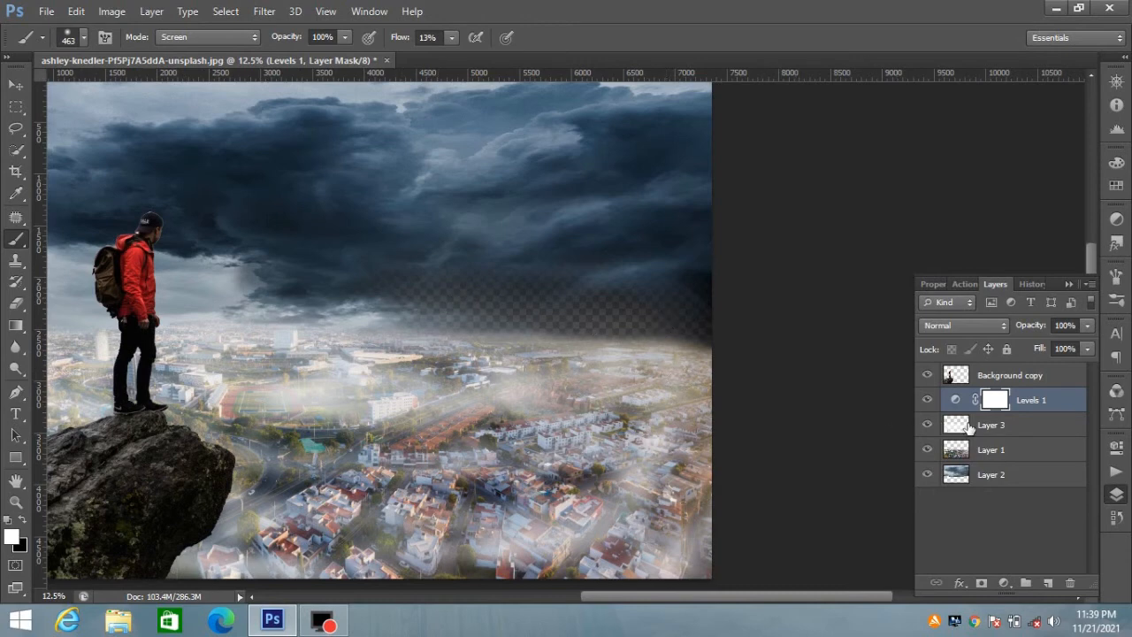
key("alt+bracketleft")
mouse_move(417, 280)
left_mouse_down()
mouse_move(461, 281)
mouse_move(367, 288)
mouse_move(417, 281)
mouse_move(537, 319)
mouse_move(642, 323)
mouse_move(500, 285)
left_mouse_up()
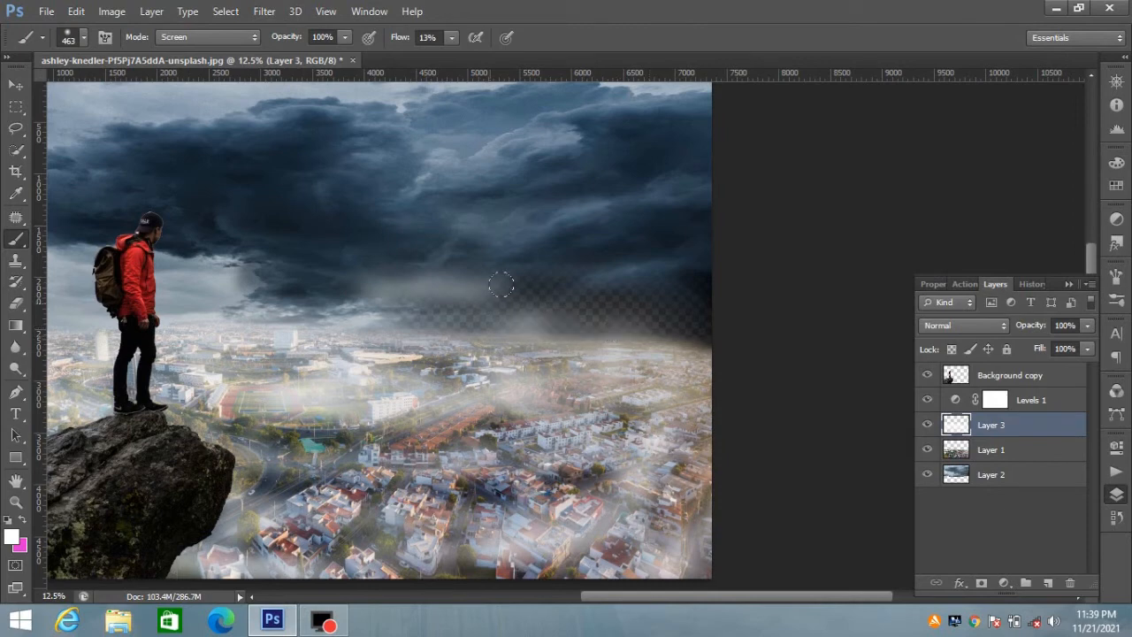
mouse_move(580, 285)
left_mouse_down()
mouse_move(521, 287)
mouse_move(686, 304)
mouse_move(573, 319)
mouse_move(634, 323)
left_mouse_up()
mouse_move(436, 303)
left_mouse_down()
mouse_move(556, 308)
mouse_move(477, 298)
mouse_move(529, 277)
mouse_move(388, 315)
mouse_move(677, 335)
mouse_move(702, 332)
mouse_move(711, 290)
mouse_move(482, 284)
mouse_move(429, 313)
mouse_move(491, 322)
mouse_move(592, 312)
mouse_move(541, 279)
mouse_move(413, 309)
mouse_move(550, 322)
left_mouse_up()
mouse_move(700, 318)
left_mouse_down()
mouse_move(675, 292)
mouse_move(600, 281)
mouse_move(479, 305)
left_mouse_up()
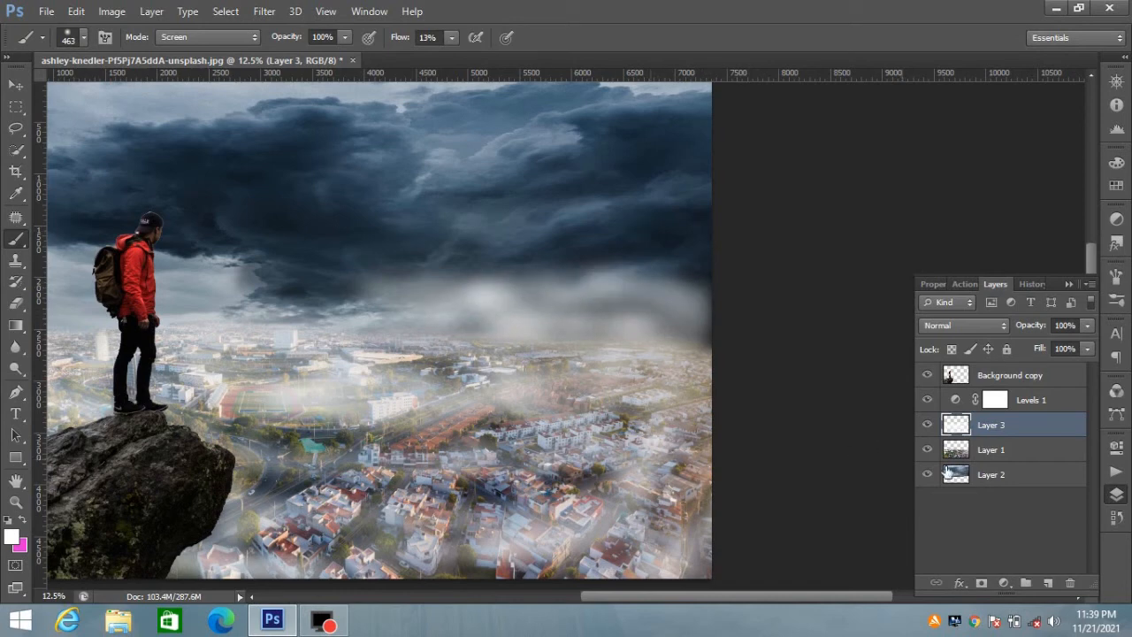
Step: Clone dark clouds over the erased band on Layer 2 using the Clone Stamp at 30% flow with alignment off
left_click(997, 478)
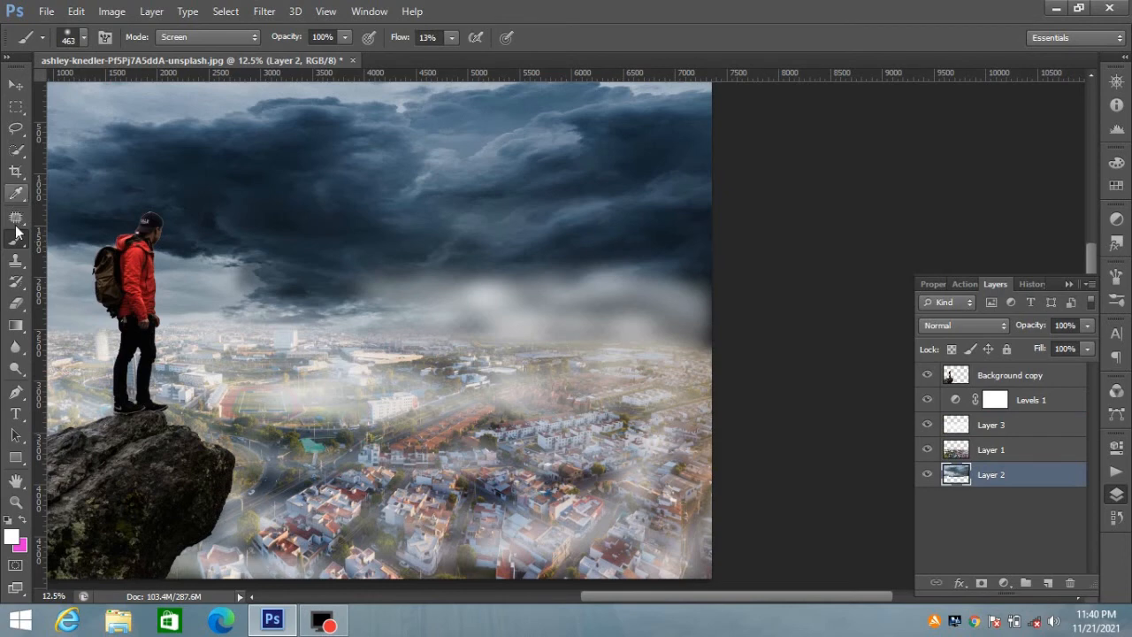
left_click(15, 260)
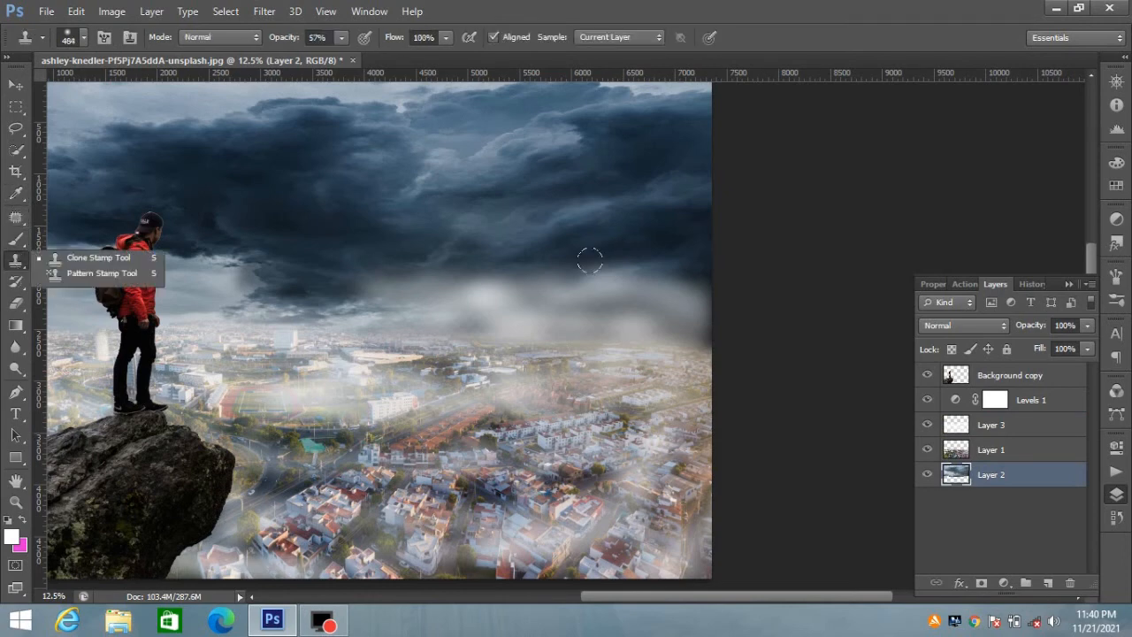
left_click(447, 37)
left_click(485, 39)
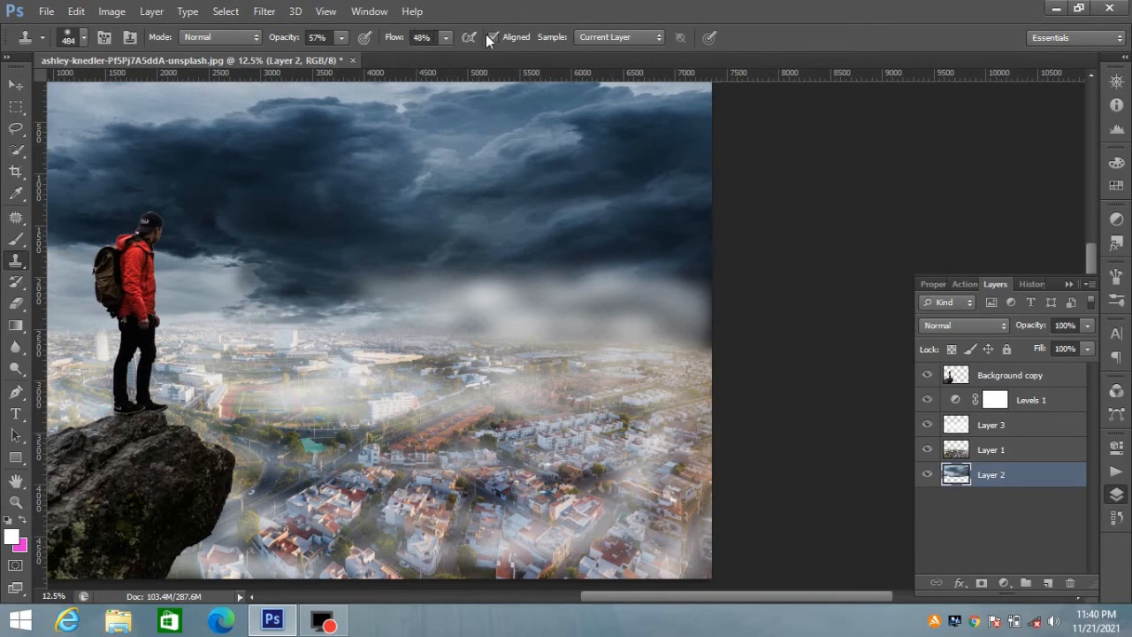
left_click(446, 37)
left_click_drag(411, 59, 431, 54)
left_click(649, 221)
mouse_move(684, 298)
left_mouse_down()
mouse_move(569, 280)
mouse_move(429, 281)
mouse_move(675, 309)
mouse_move(613, 279)
mouse_move(510, 270)
mouse_move(469, 282)
mouse_move(364, 280)
mouse_move(545, 319)
mouse_move(648, 325)
mouse_move(627, 277)
mouse_move(432, 277)
mouse_move(507, 309)
mouse_move(670, 325)
mouse_move(676, 279)
mouse_move(704, 280)
mouse_move(706, 316)
mouse_move(689, 340)
mouse_move(576, 323)
left_mouse_up()
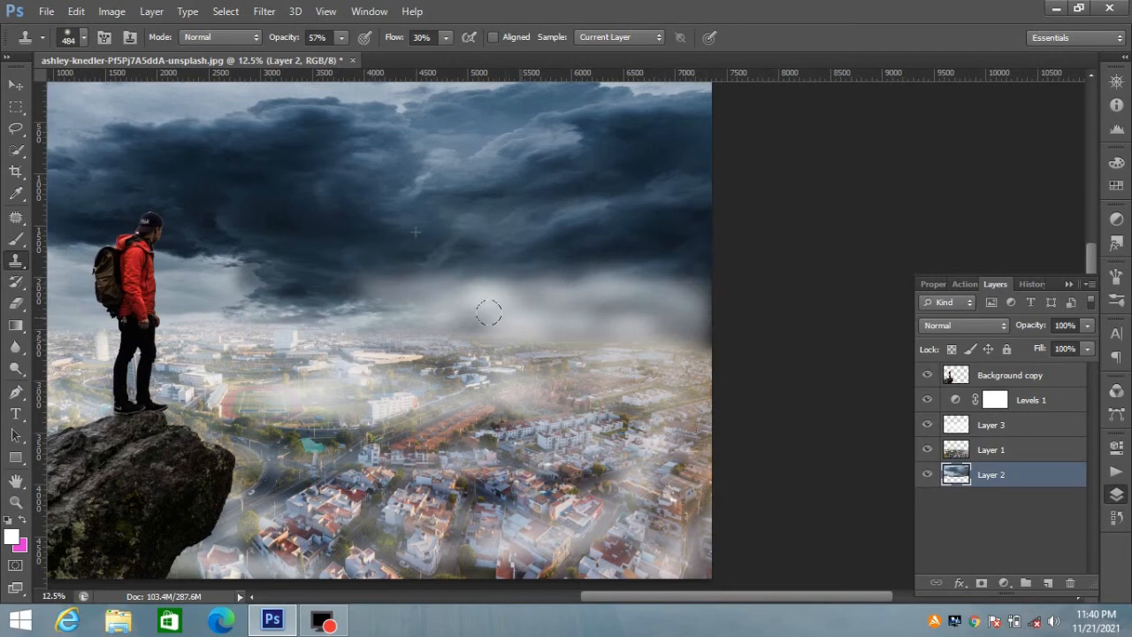
Step: Try other stacking orders for the fog and cloud layers around the city layer, and restore the original order
left_click(1030, 429)
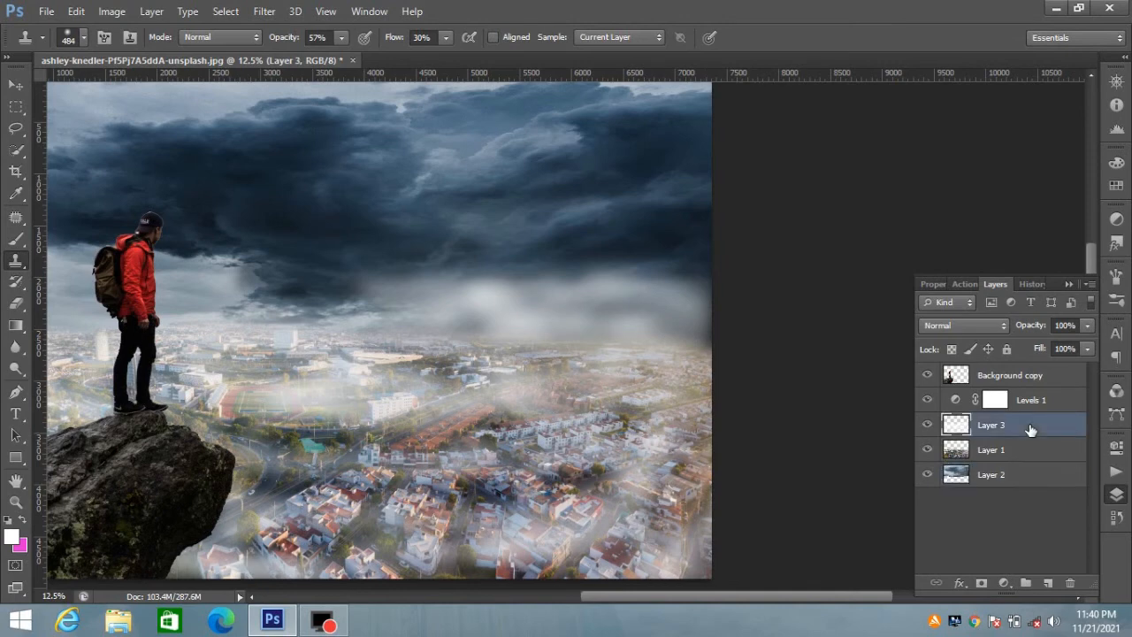
left_click_drag(1031, 429, 1044, 453)
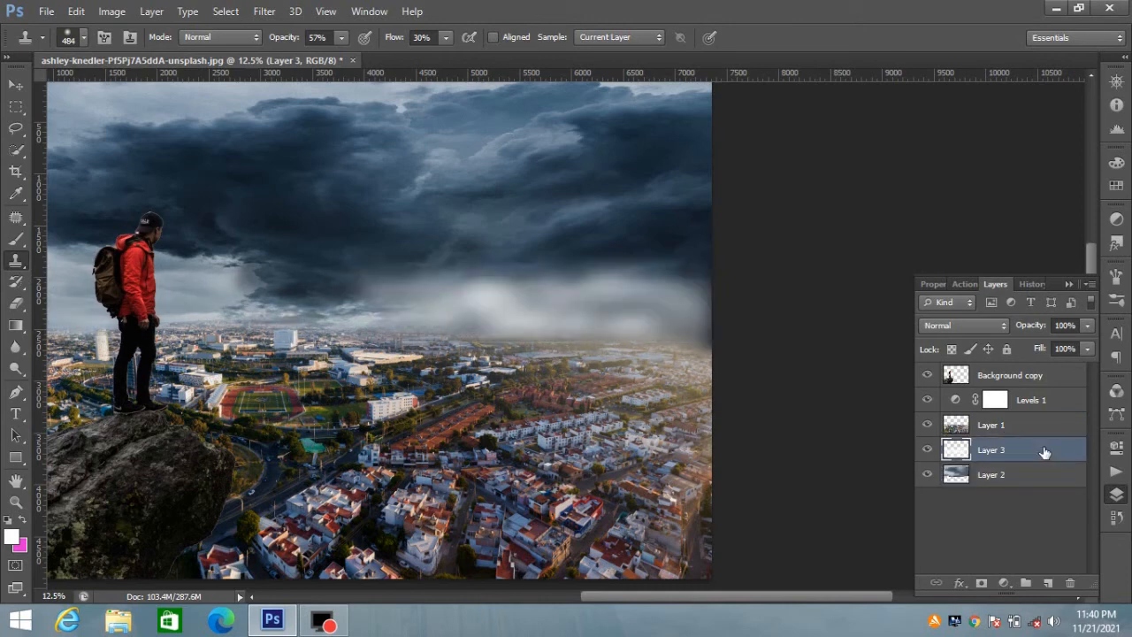
left_click_drag(1036, 459, 1024, 428)
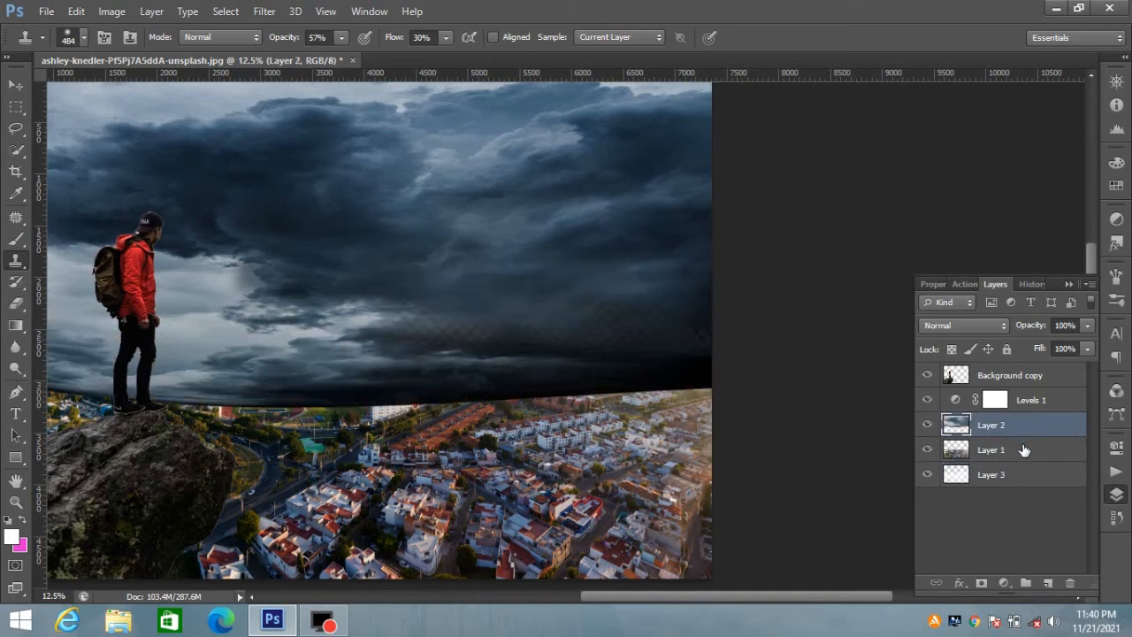
left_click_drag(1036, 424, 1039, 478)
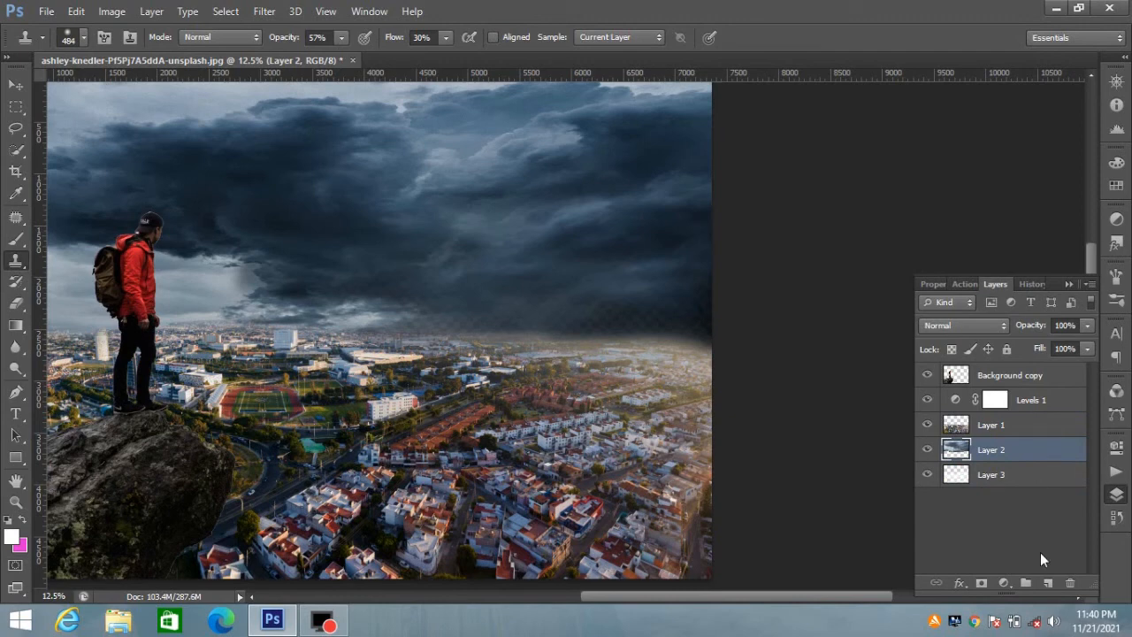
left_click_drag(1015, 477, 1002, 427)
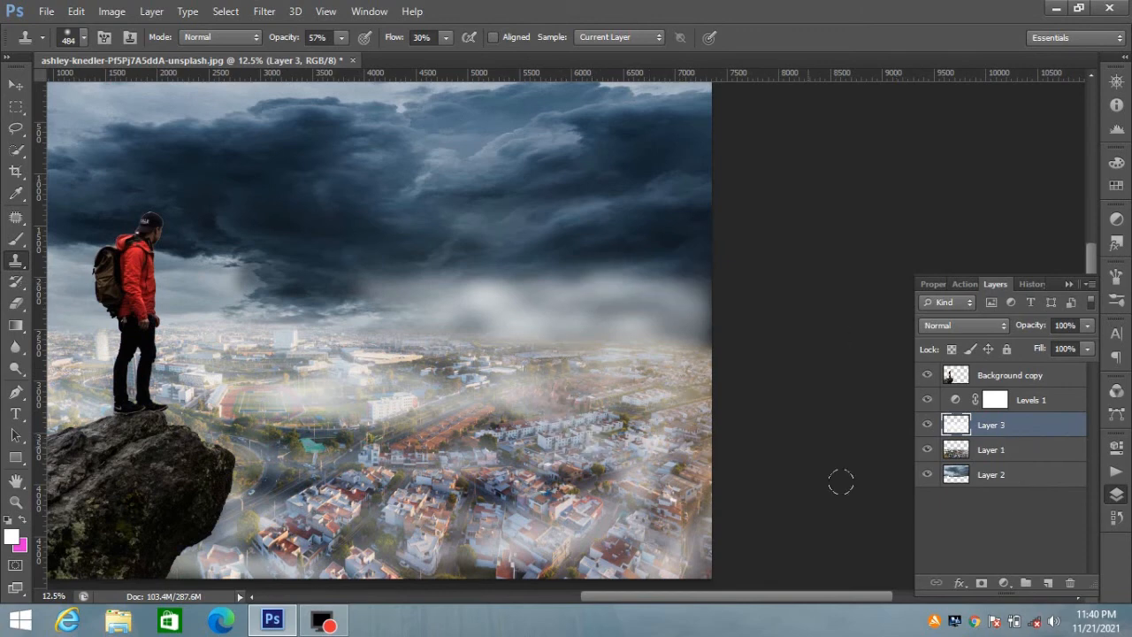
Step: Add a Brightness/Contrast adjustment layer above Layer 3 with brightness -25 and contrast 33
left_click(1002, 583)
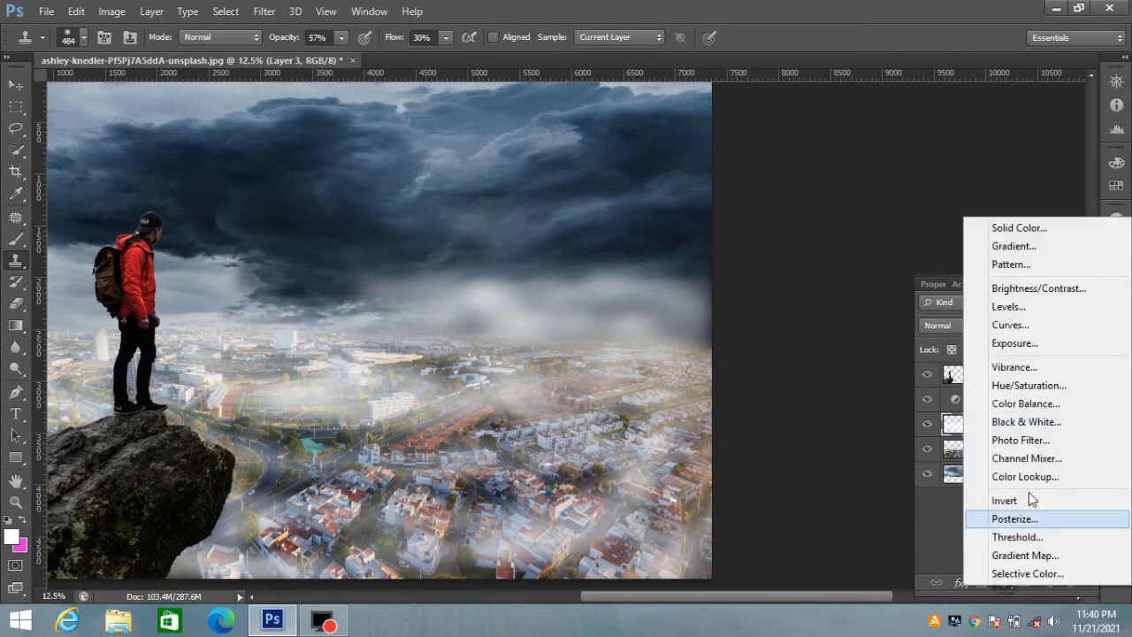
left_click(1039, 293)
left_click_drag(1000, 375, 1035, 410)
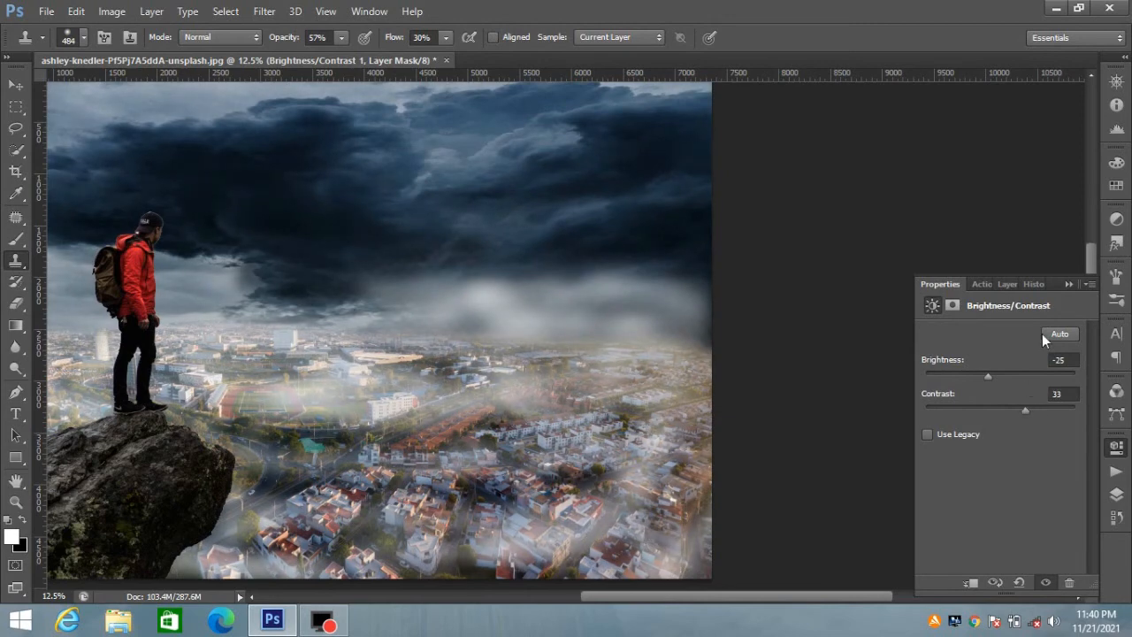
left_click(1116, 495)
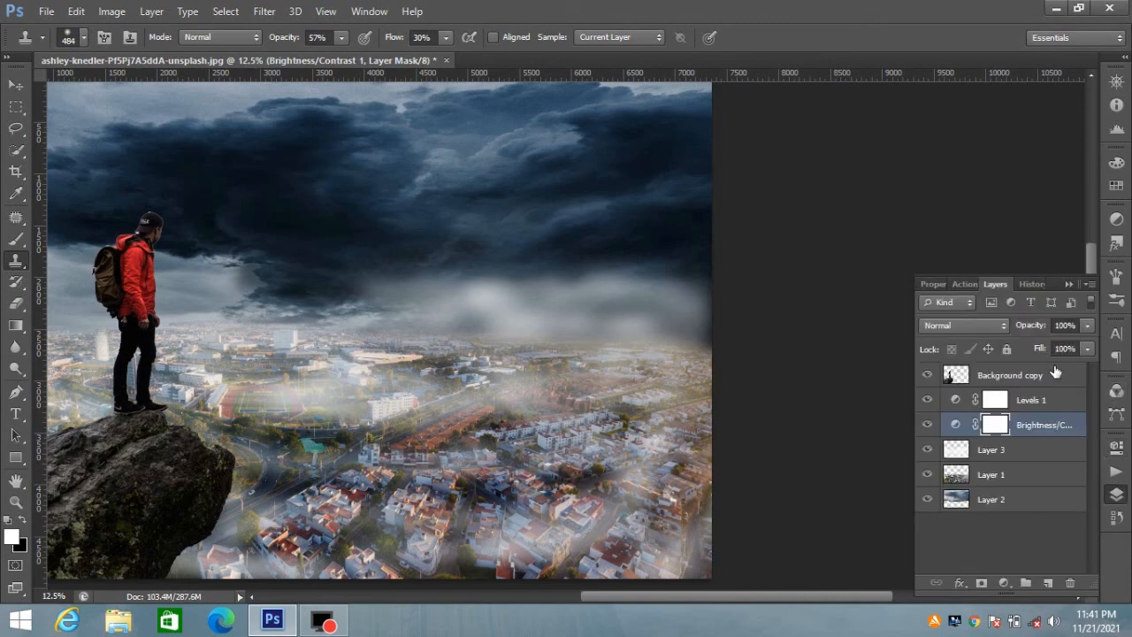
Step: Try lower fill and opacity values on the cloud layer, Layer 2
left_click(1011, 499)
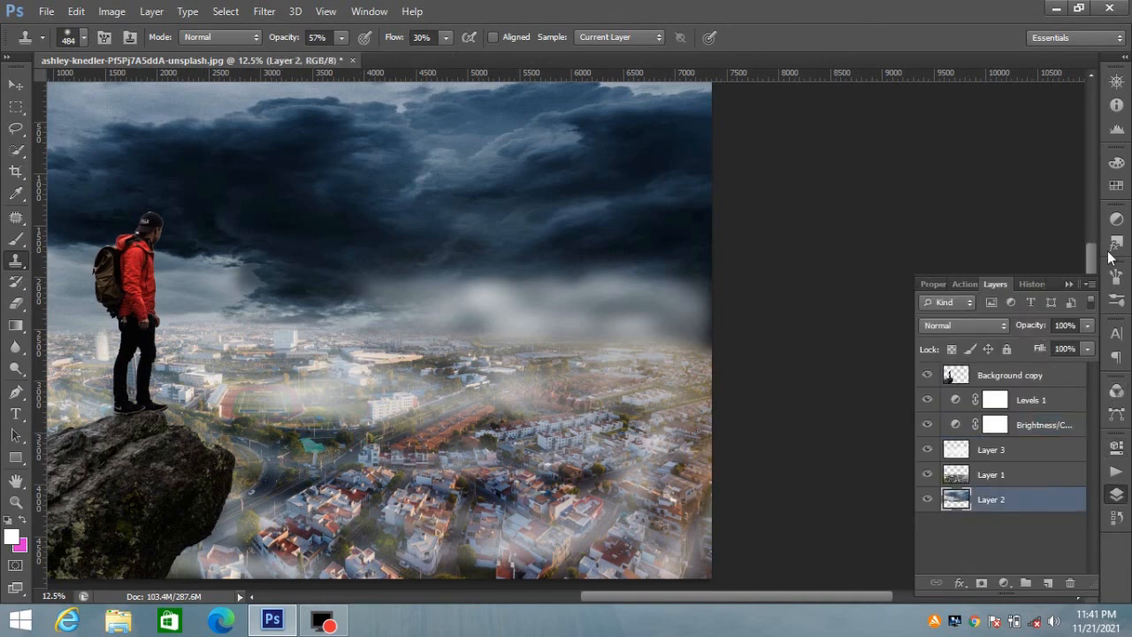
left_click(1087, 349)
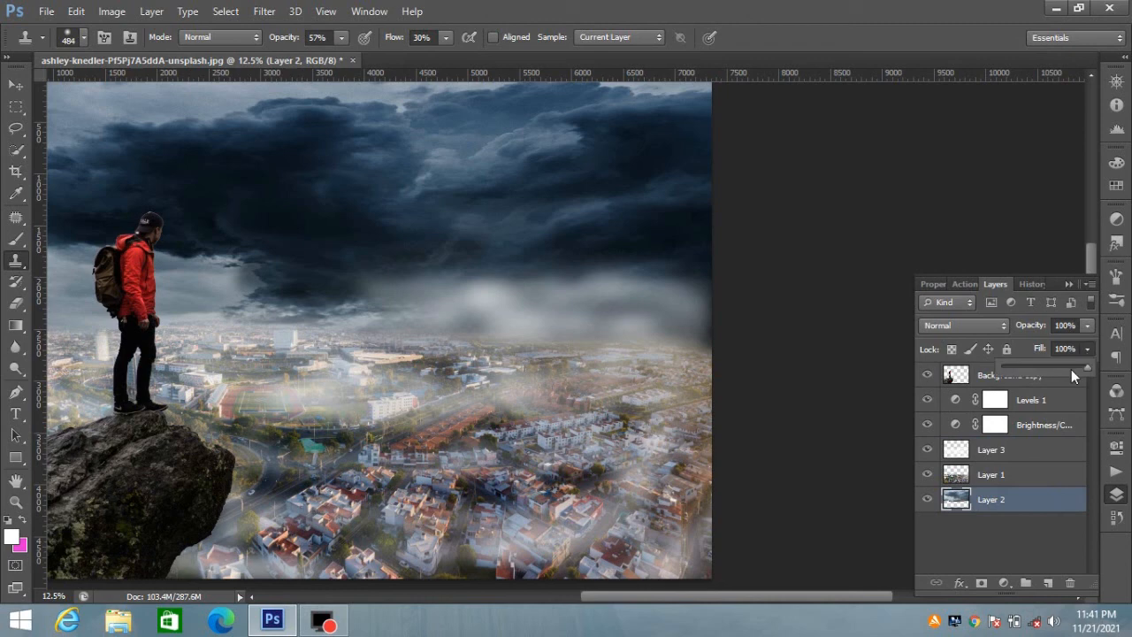
left_click_drag(1072, 368, 1096, 380)
left_click(1083, 333)
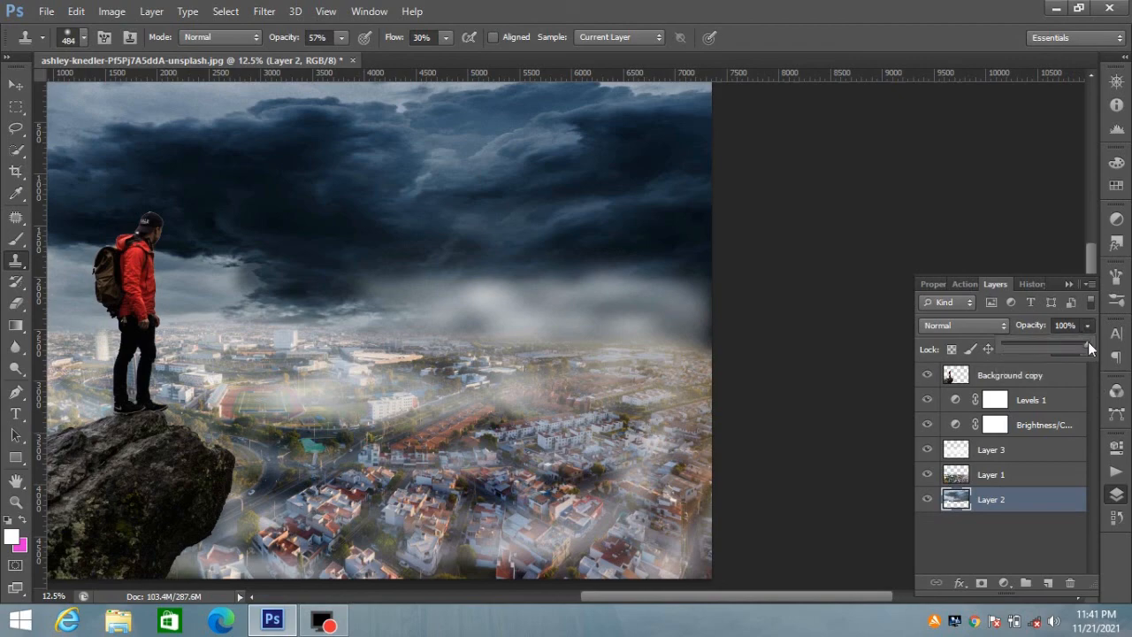
left_click_drag(1063, 344, 1080, 350)
Step: Set the blend mode of the fog layer, Layer 3, to Lighten
left_click(1040, 449)
left_click(975, 325)
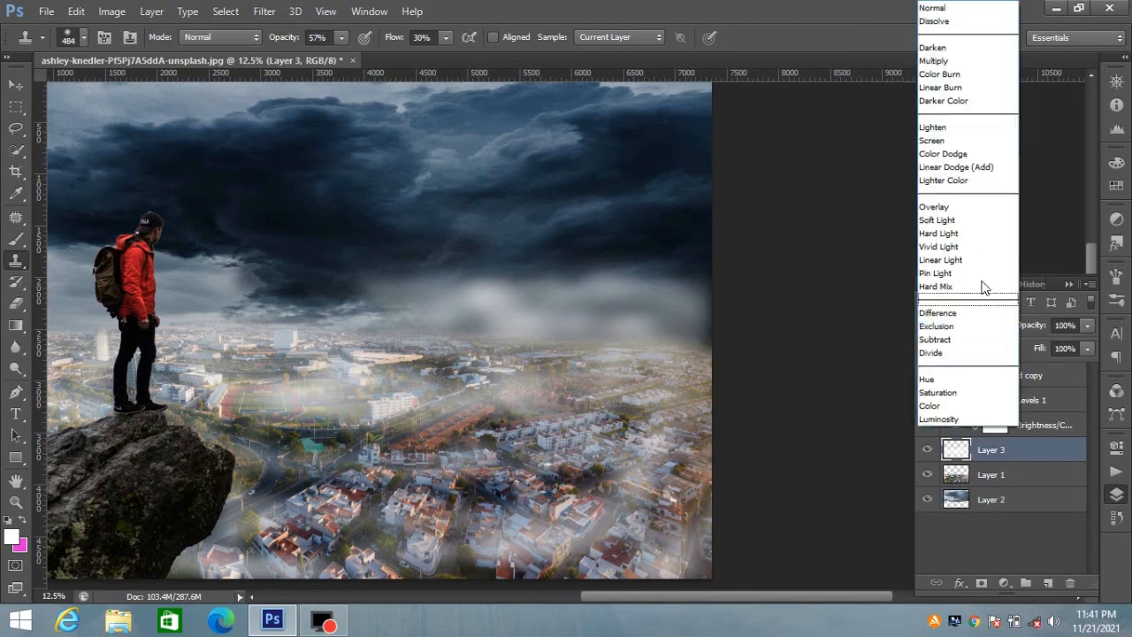
left_click(961, 129)
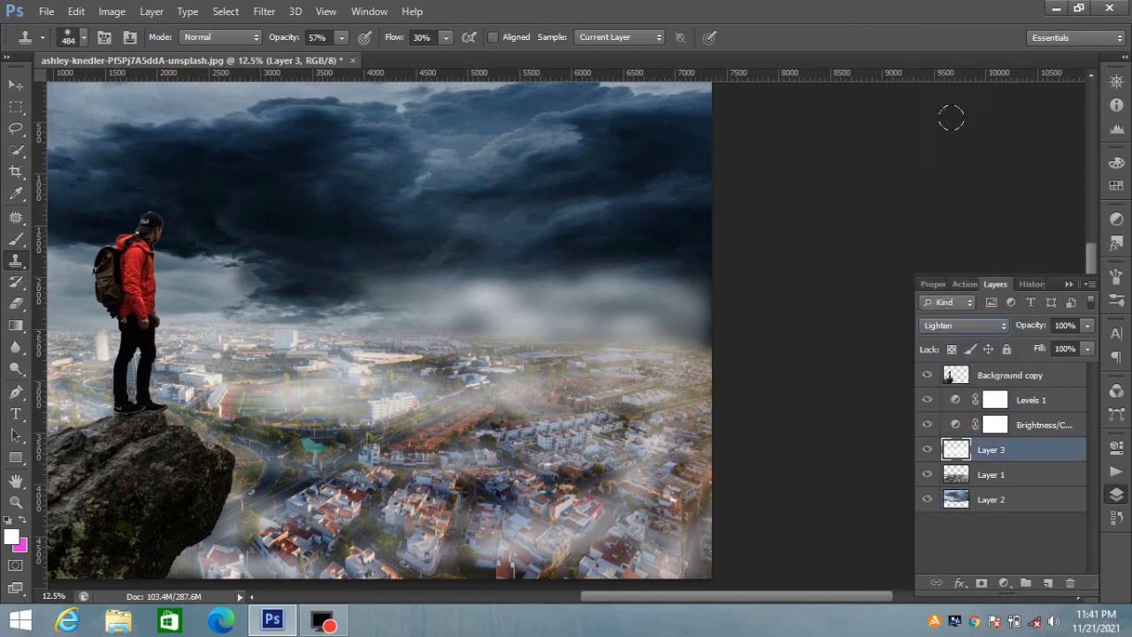